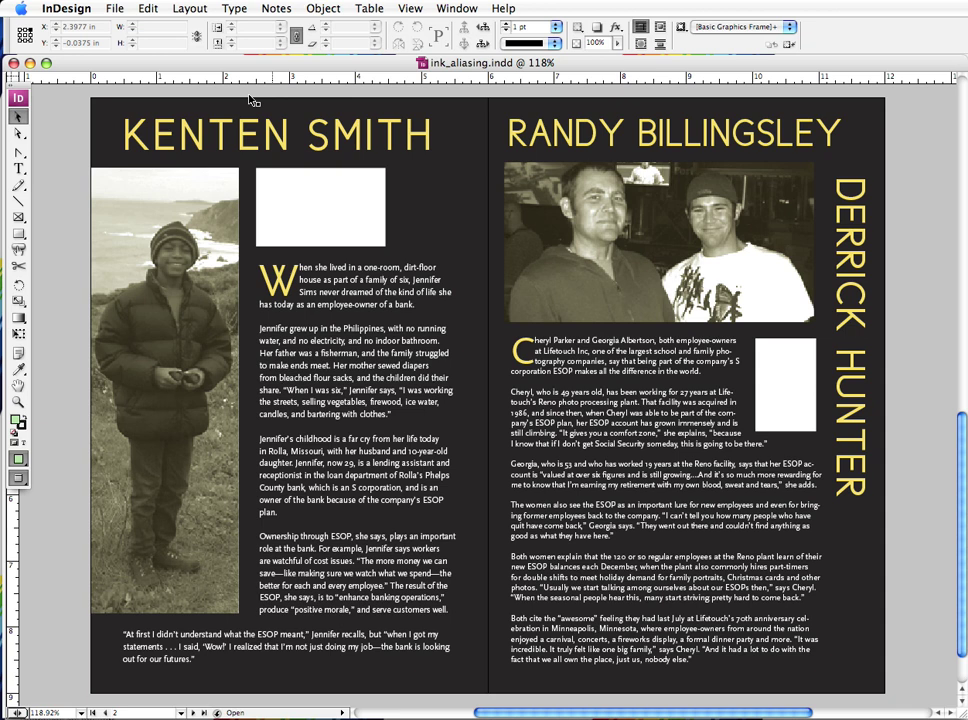
# - Examine the document's colour swatches with the empty white frame beside the right-hand page's text selected
pyautogui.click(322, 204)
pyautogui.click(784, 387)
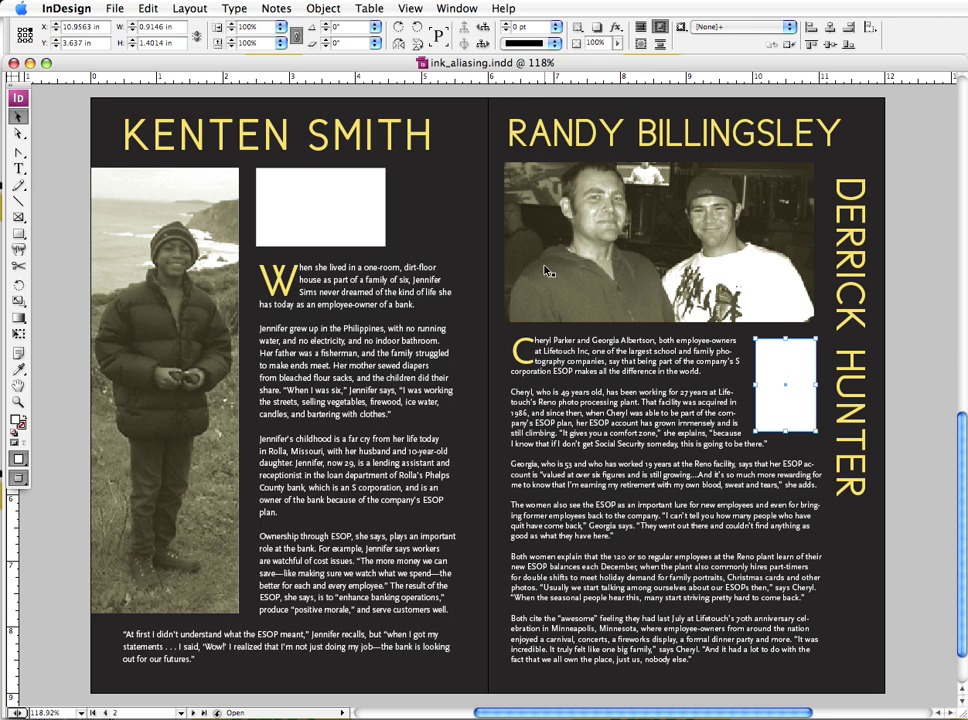
pyautogui.press('F5')
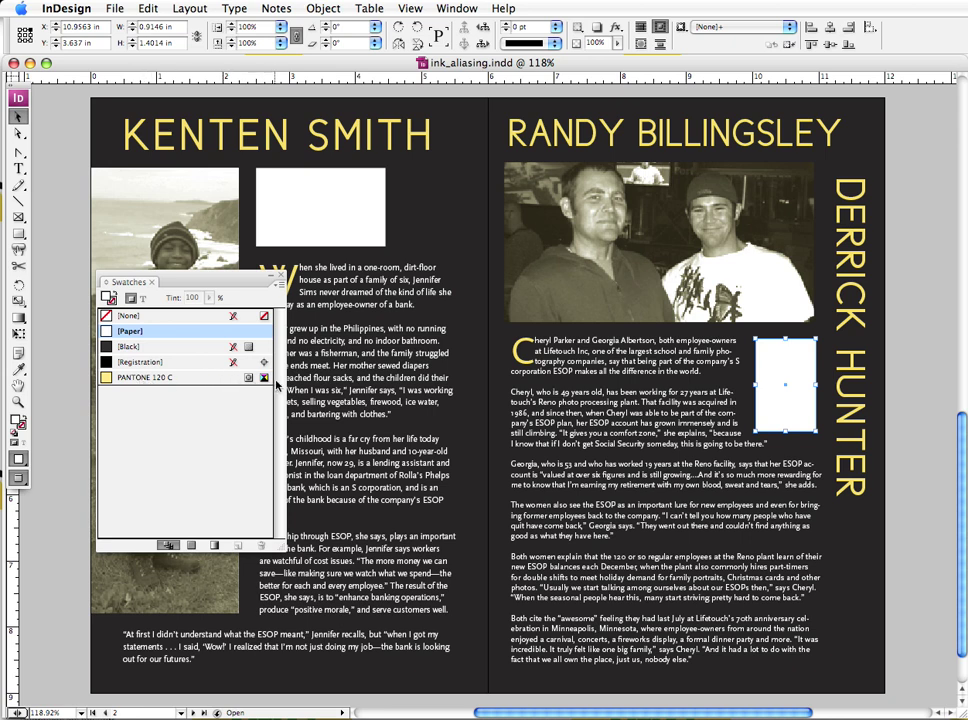
pyautogui.press('F5')
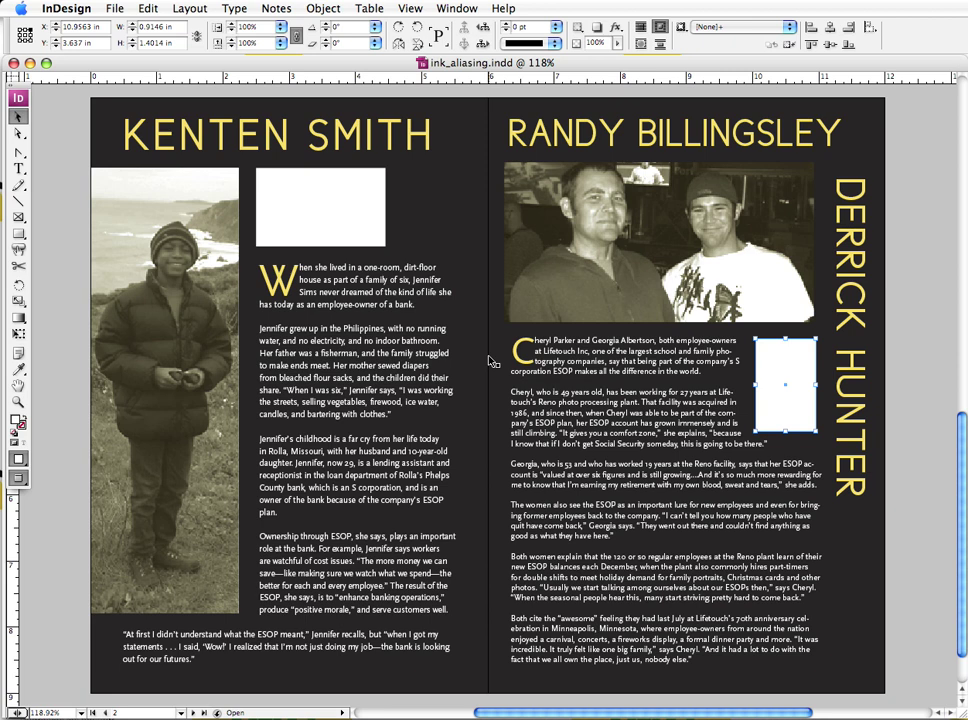
# - Place montana.eps into the white frame under the left-hand page's heading and set the frame's fill to [None]
pyautogui.click(303, 193)
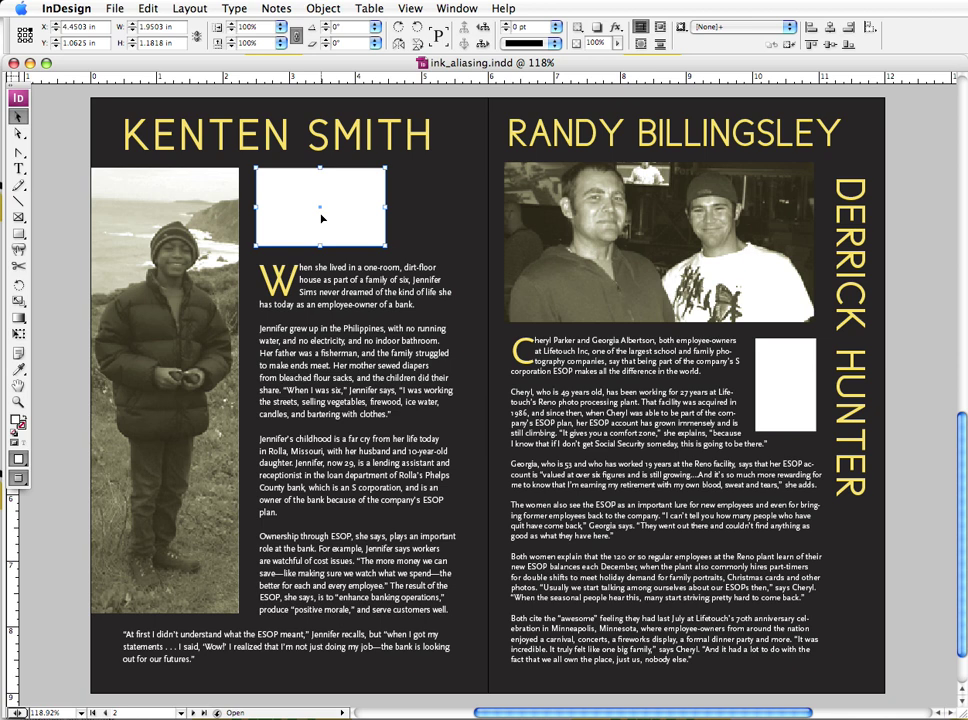
pyautogui.press('super+d')
pyautogui.click(683, 302)
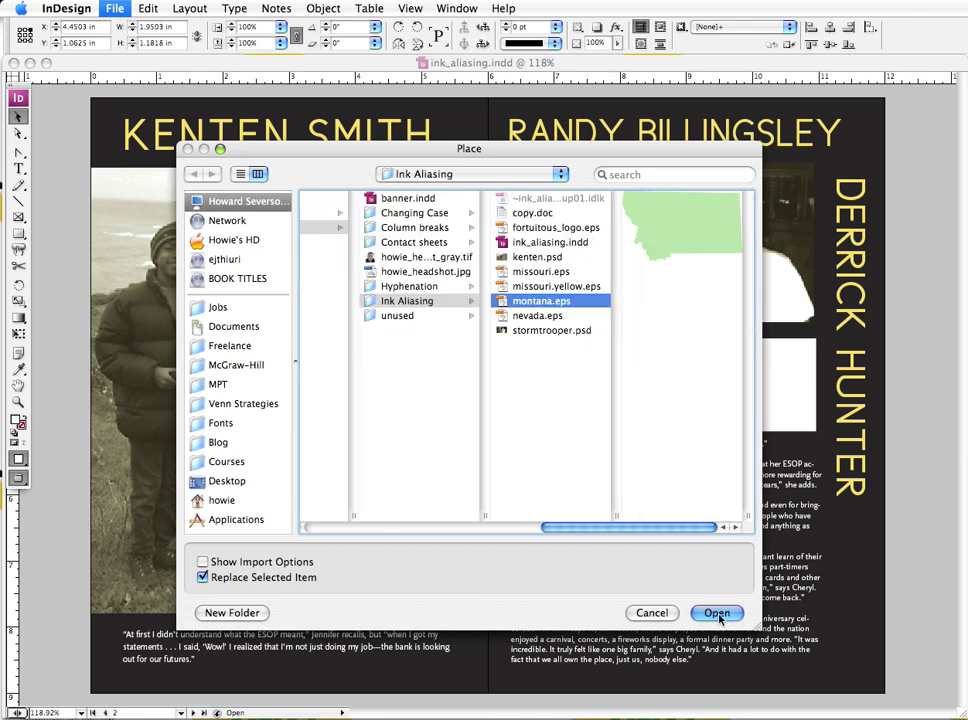
pyautogui.click(717, 614)
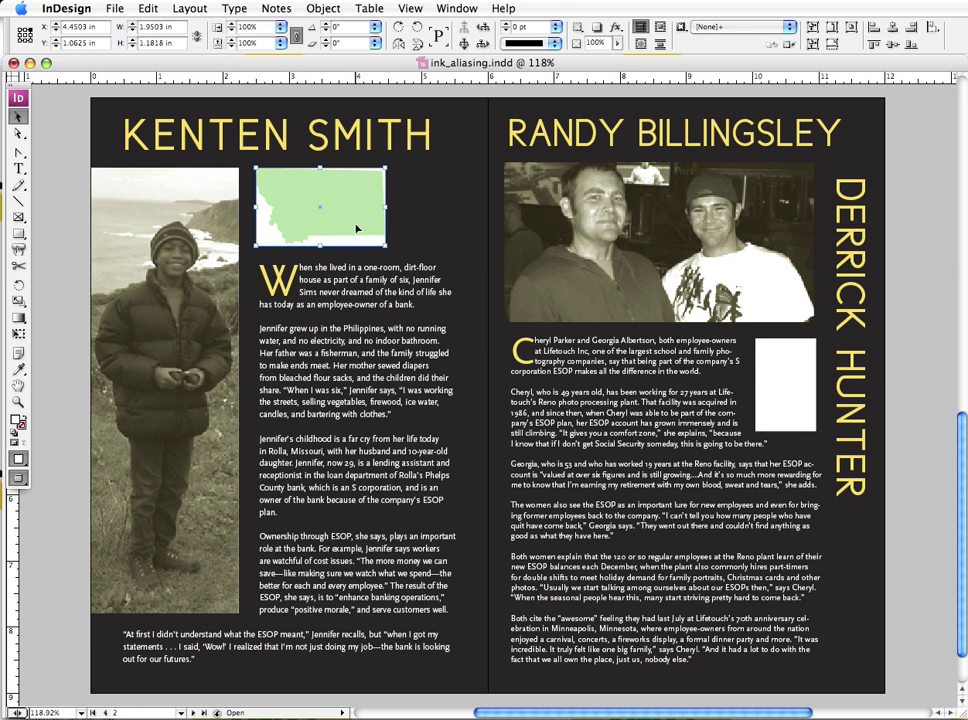
pyautogui.press('F5')
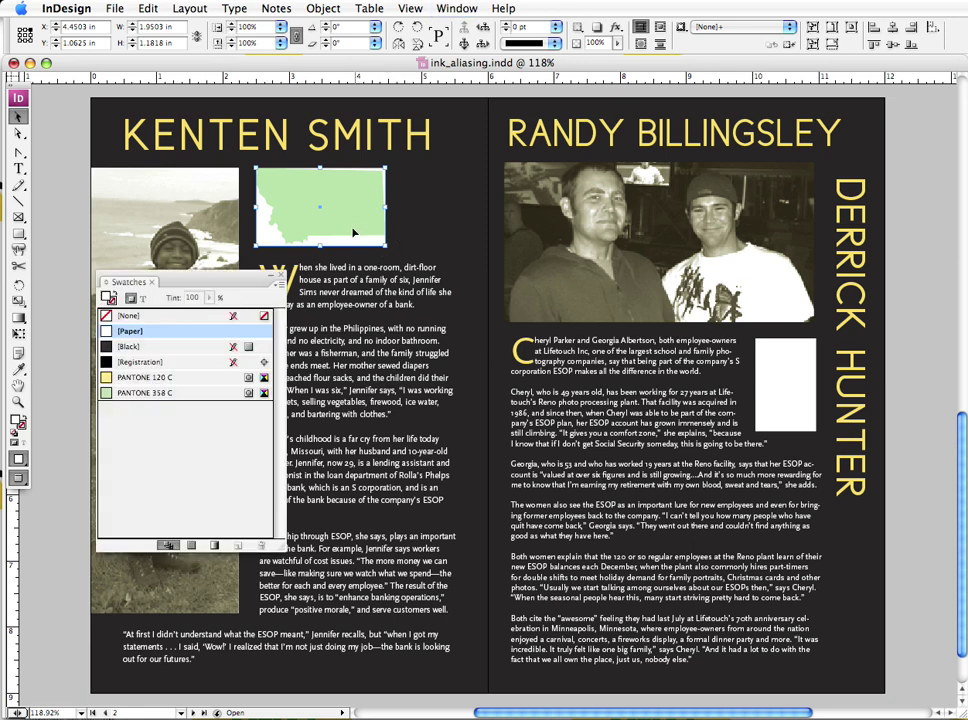
pyautogui.click(118, 316)
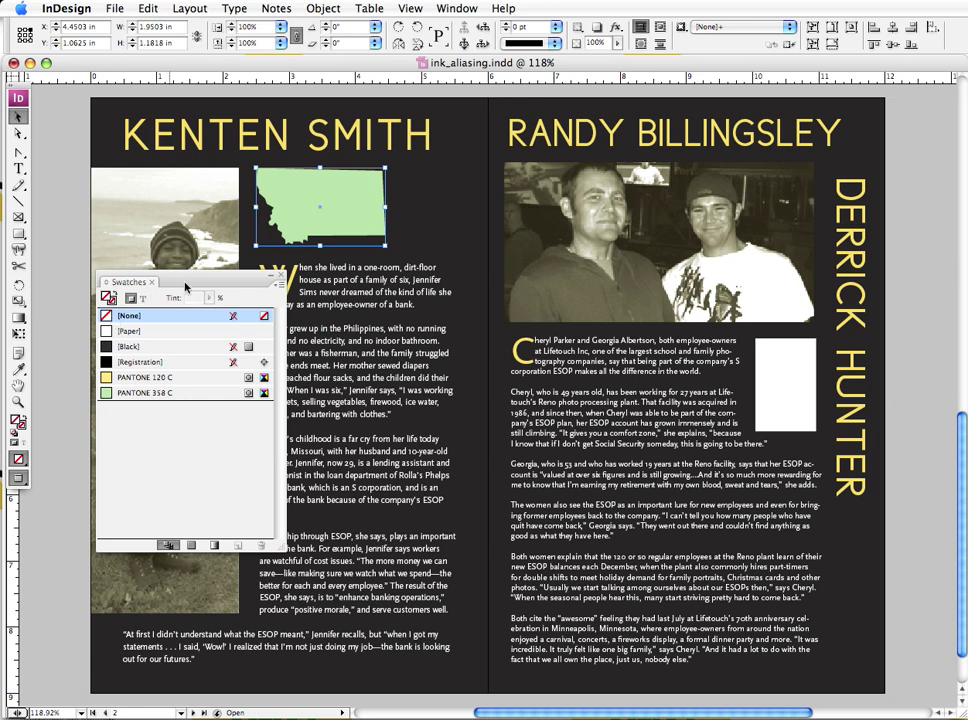
pyautogui.press('F5')
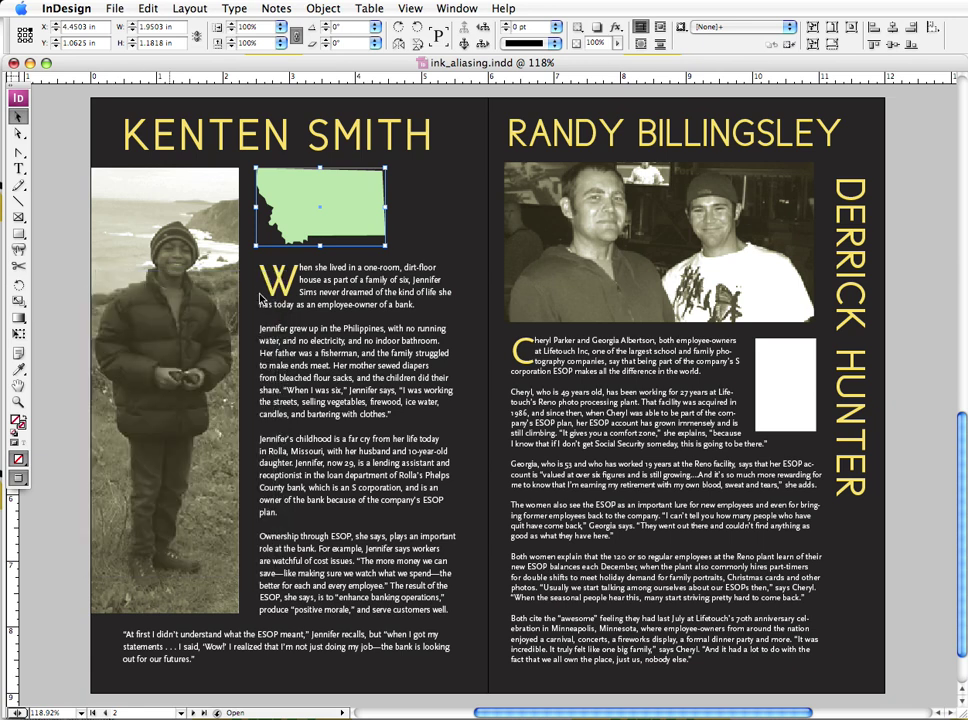
# - Place nevada.eps into the white frame beside the right-hand page's text and set the frame's fill to [None]
pyautogui.click(405, 265)
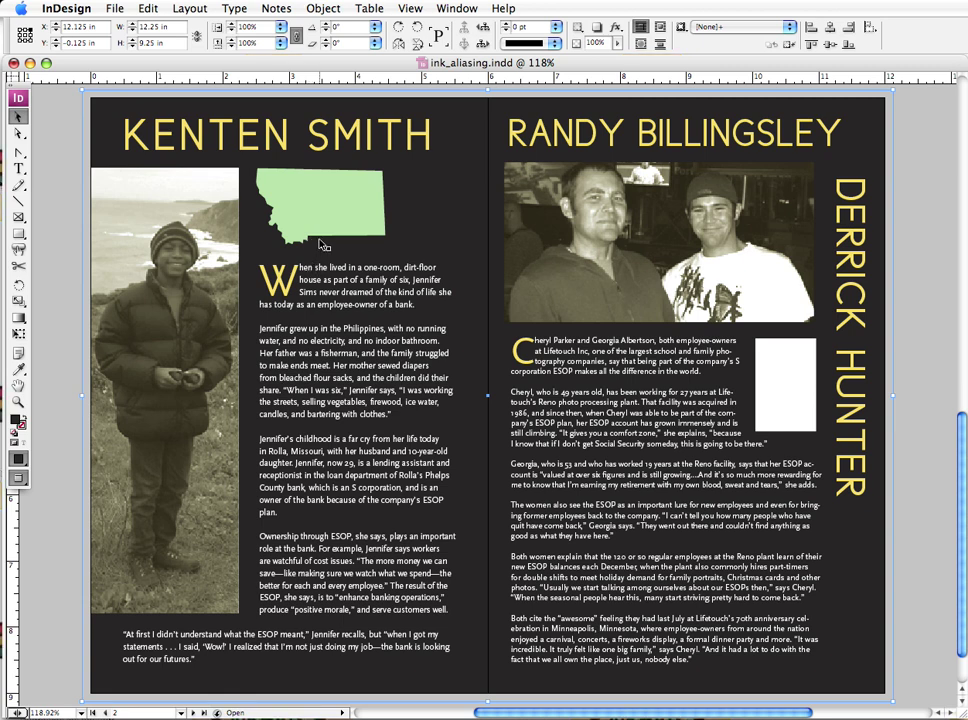
pyautogui.press('F5')
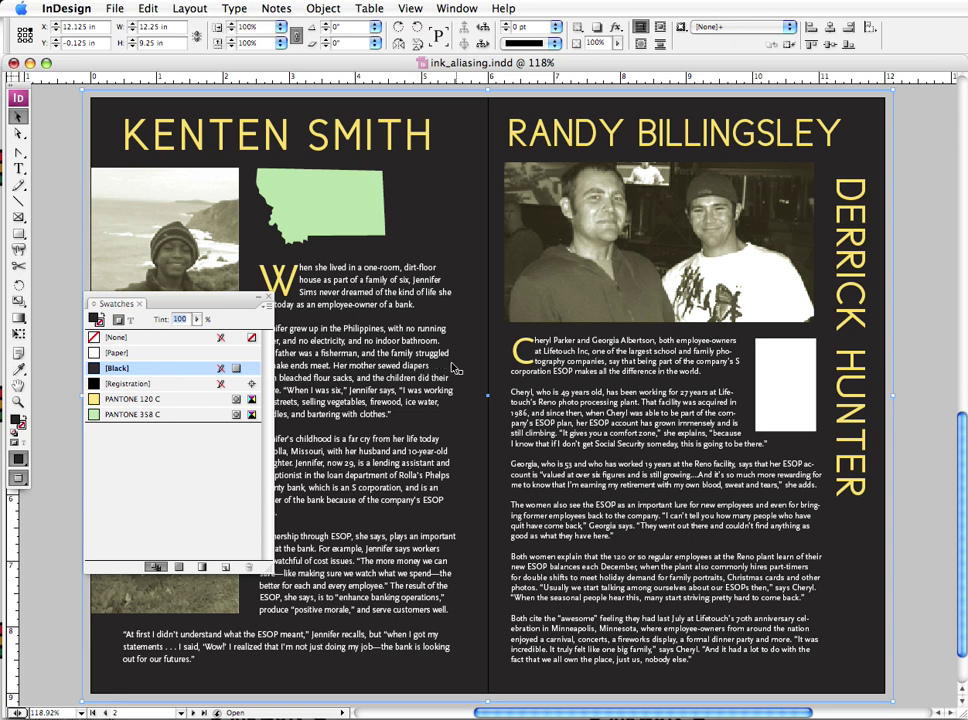
pyautogui.moveTo(186, 305); pyautogui.dragTo(186, 367)
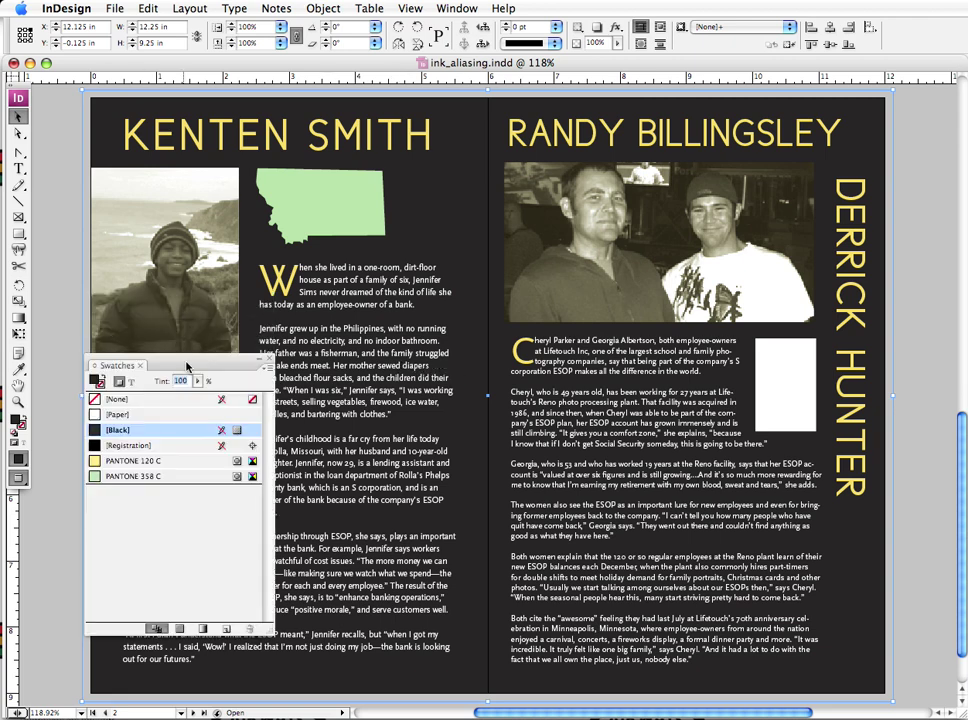
pyautogui.click(793, 383)
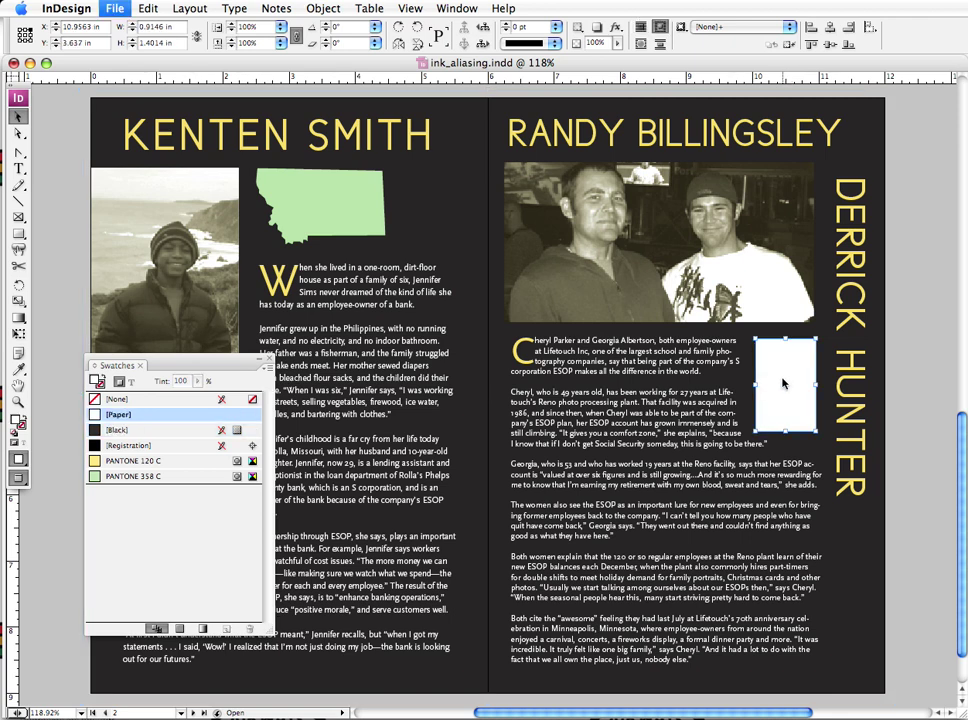
pyautogui.press('super+d')
pyautogui.click(699, 315)
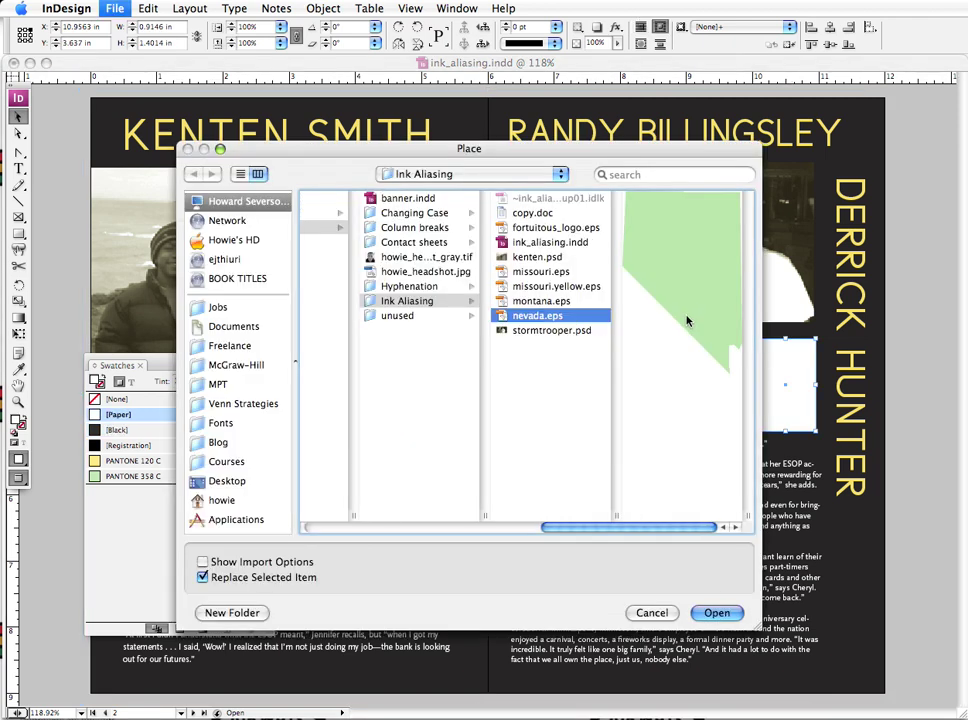
pyautogui.click(717, 613)
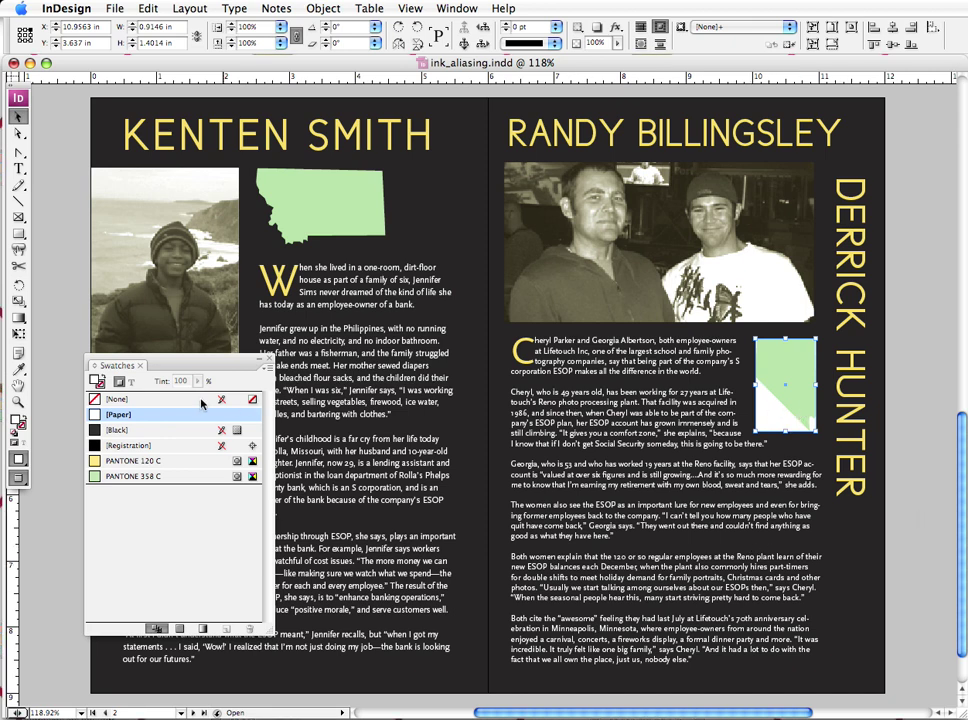
pyautogui.click(138, 399)
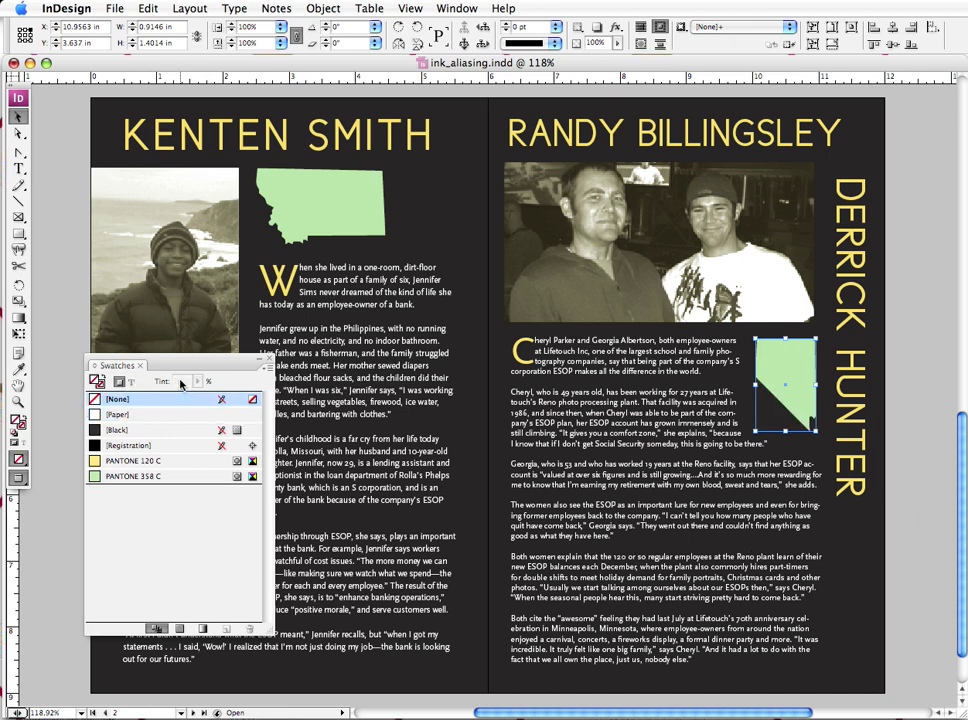
pyautogui.press('F5')
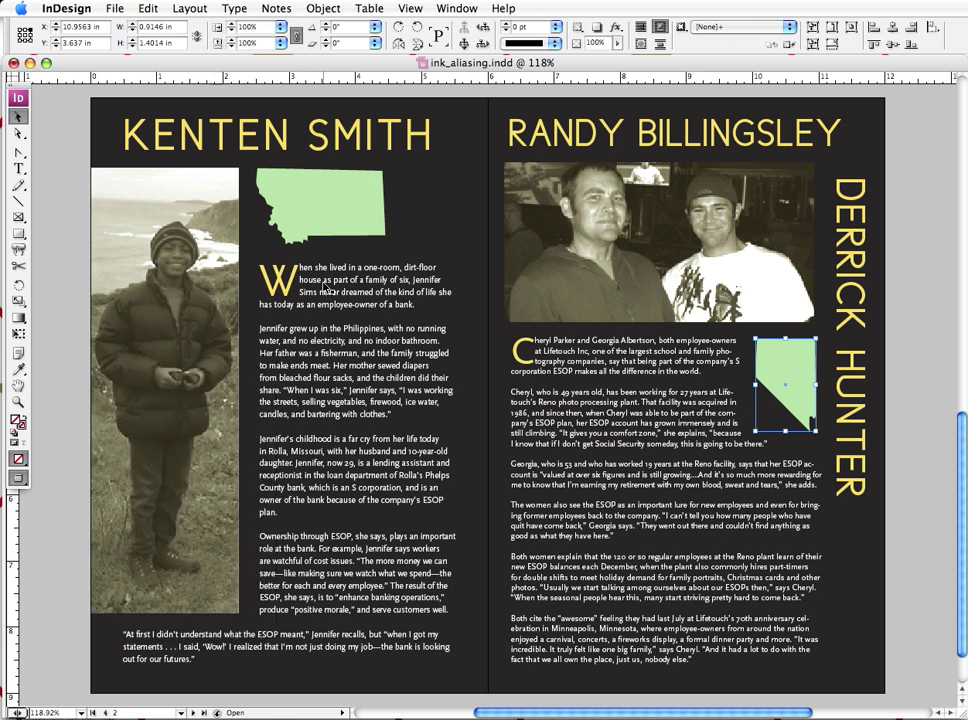
pyautogui.click(83, 225)
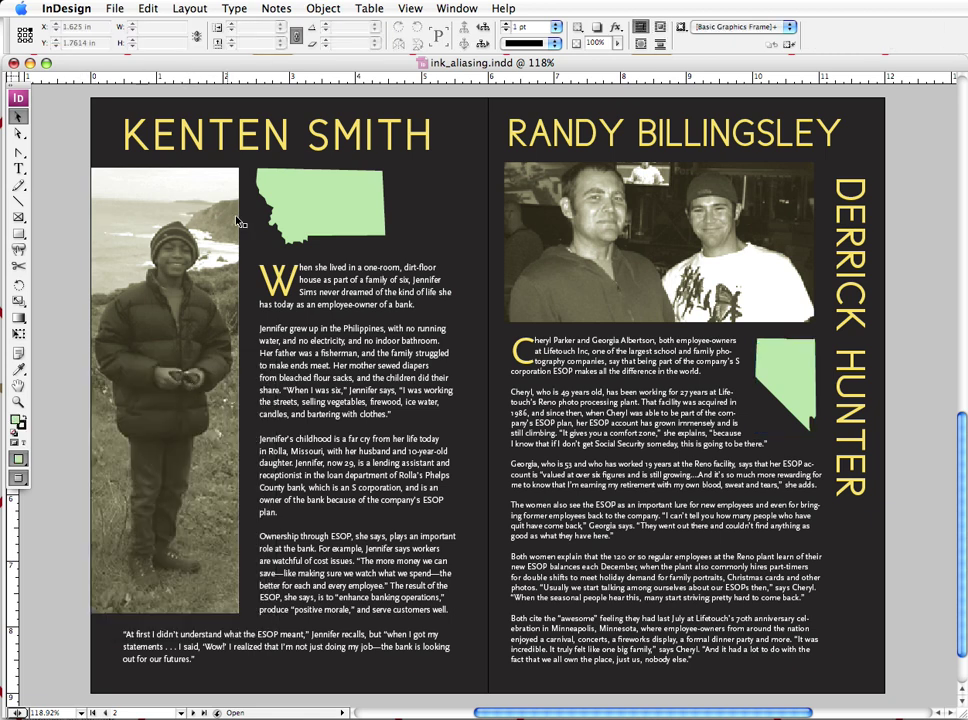
# - Display the Separations Preview for the document's inks
pyautogui.click(449, 7)
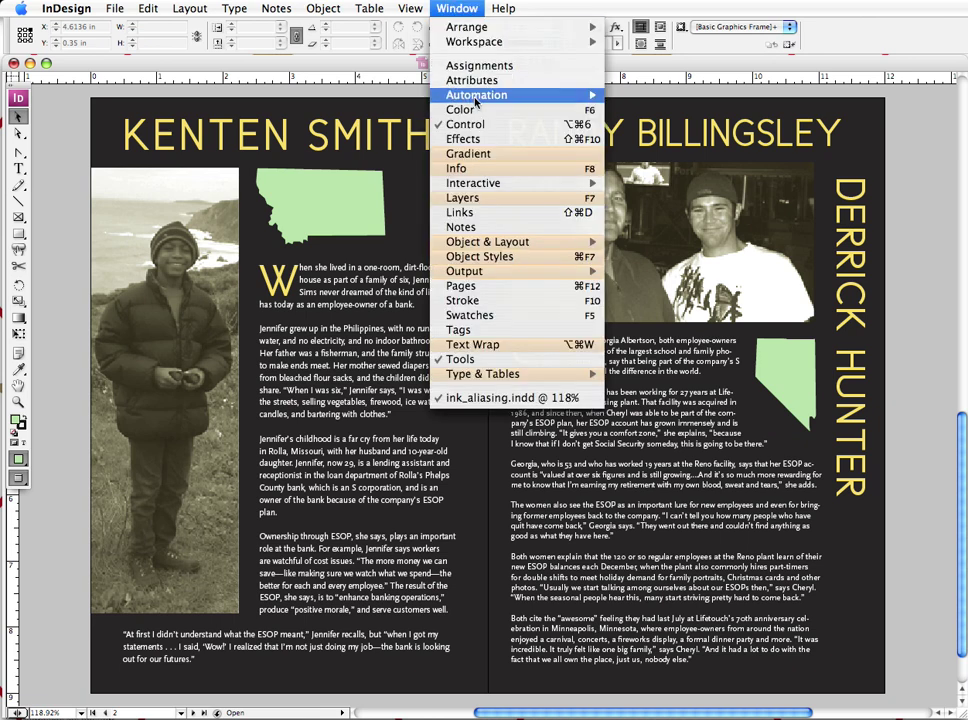
pyautogui.moveTo(492, 271)
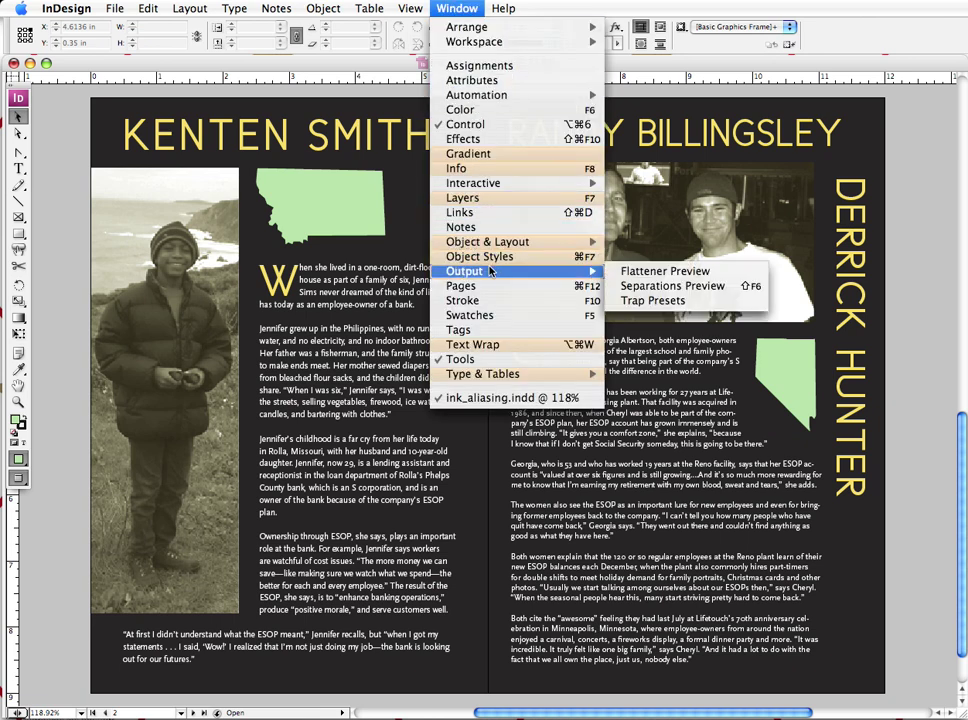
pyautogui.click(694, 287)
pyautogui.moveTo(332, 187); pyautogui.dragTo(304, 190)
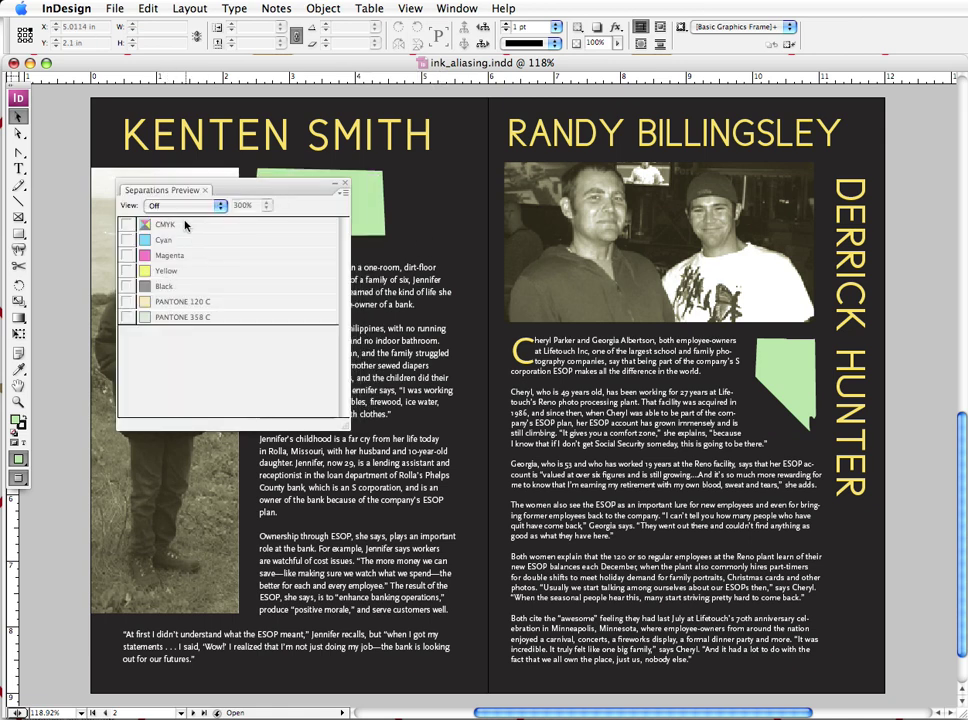
# - In the Ink Manager, alias the spot ink PANTONE 358 C to PANTONE 120 C and close the Separations Preview
pyautogui.click(345, 193)
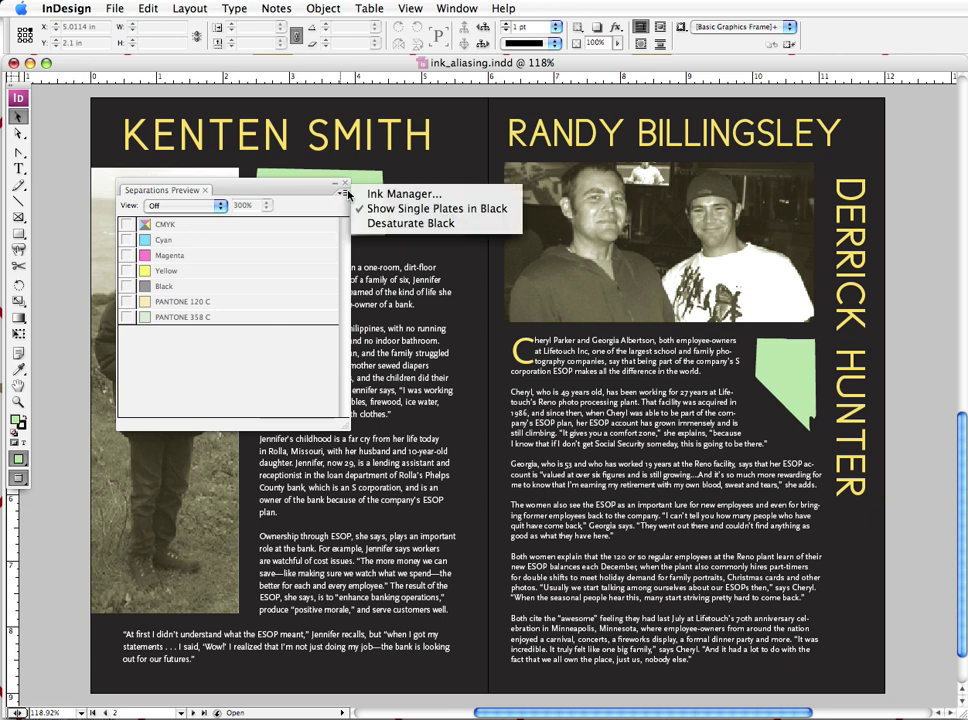
pyautogui.click(385, 194)
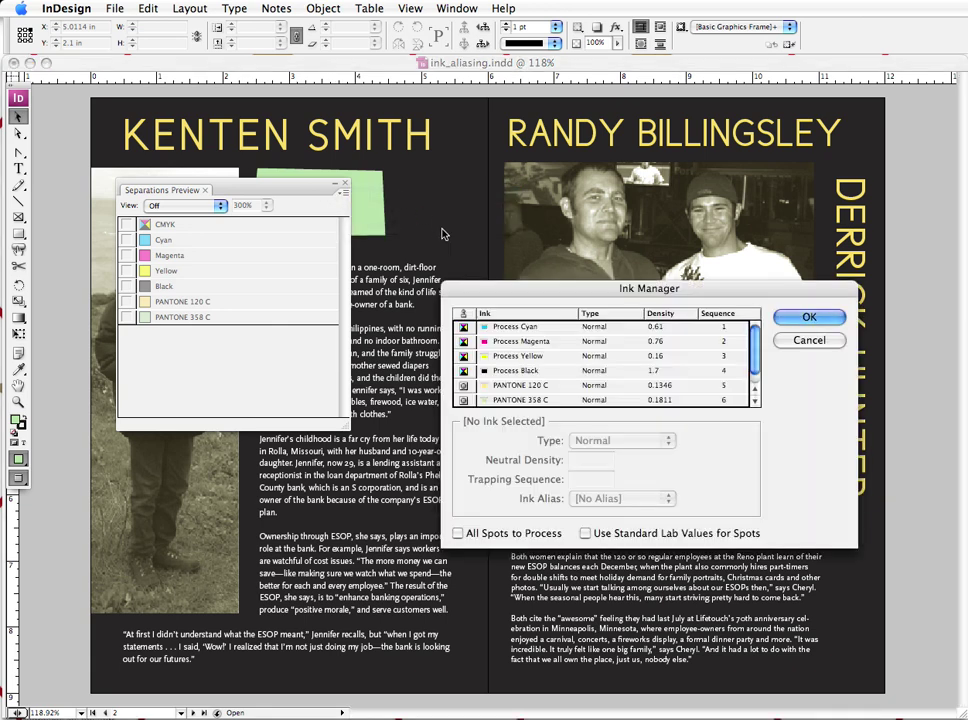
pyautogui.moveTo(523, 290)
pyautogui.mouseDown()
pyautogui.moveTo(361, 333)
pyautogui.moveTo(198, 406)
pyautogui.moveTo(250, 368)
pyautogui.mouseUp()
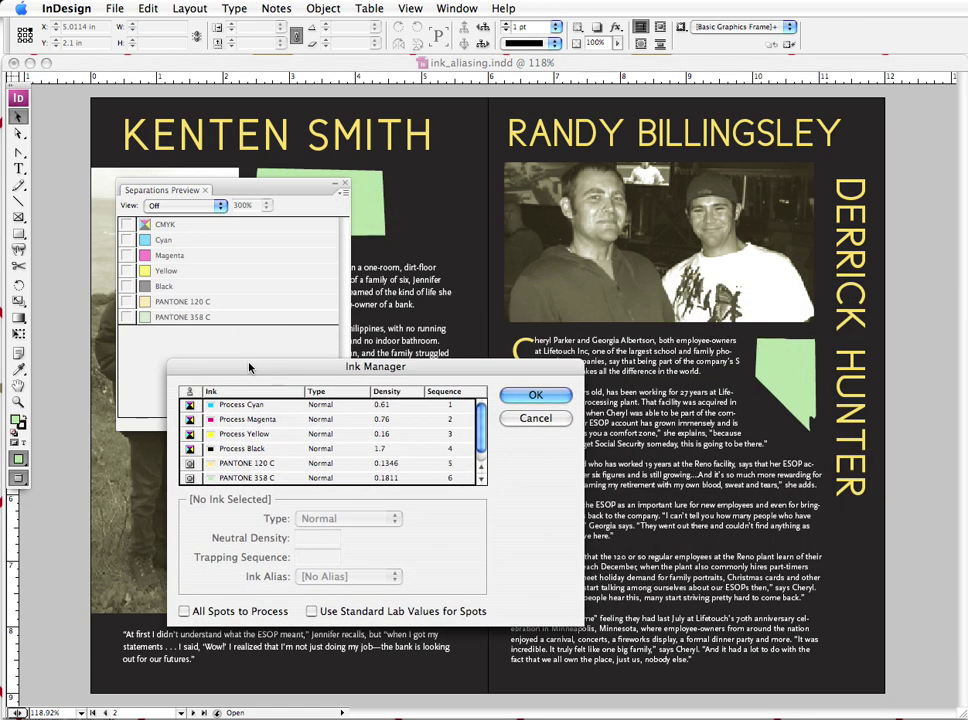
pyautogui.click(236, 478)
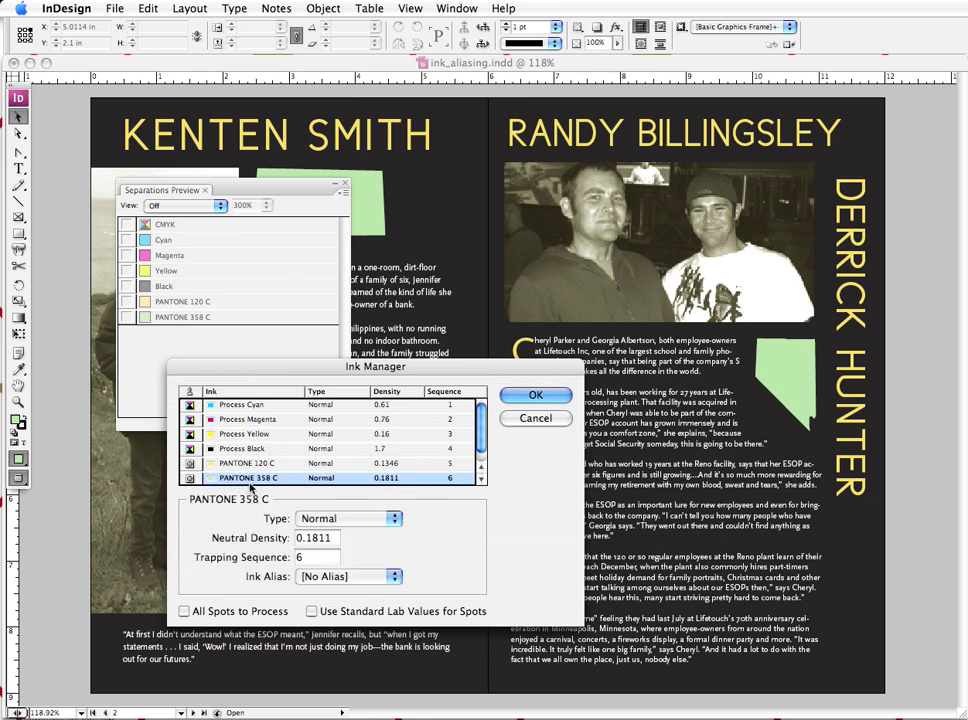
pyautogui.moveTo(333, 373); pyautogui.dragTo(337, 320)
pyautogui.click(340, 526)
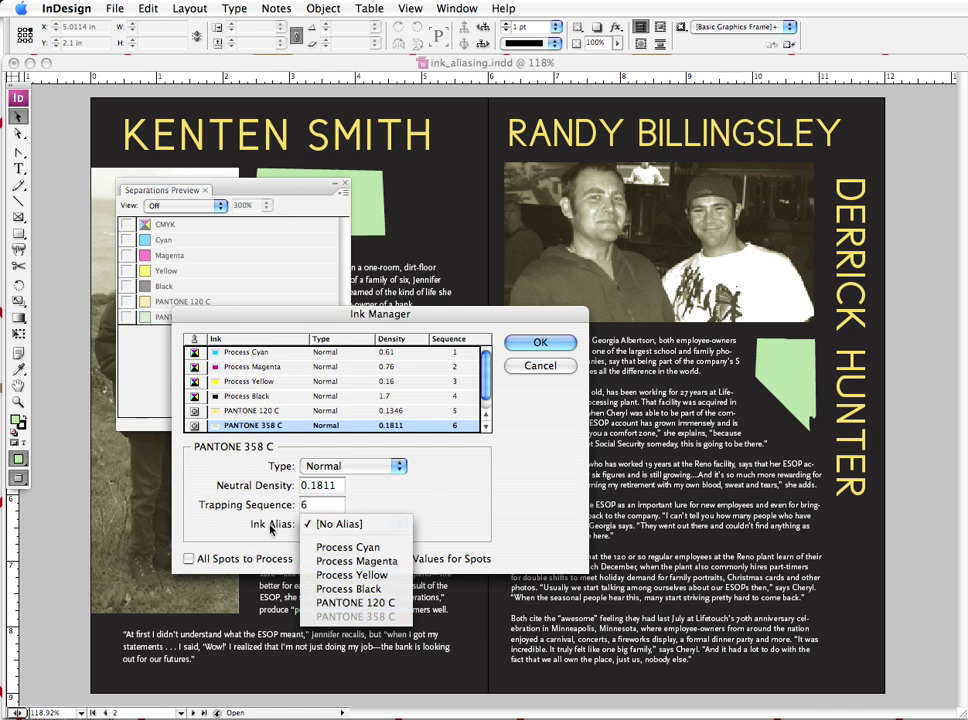
pyautogui.click(343, 604)
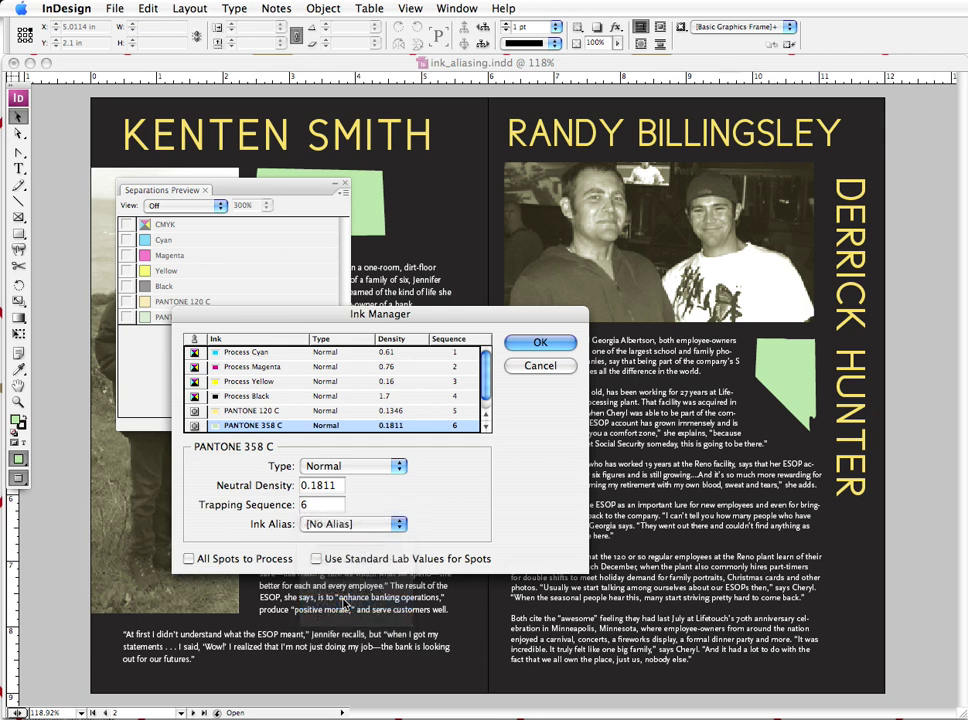
pyautogui.click(537, 342)
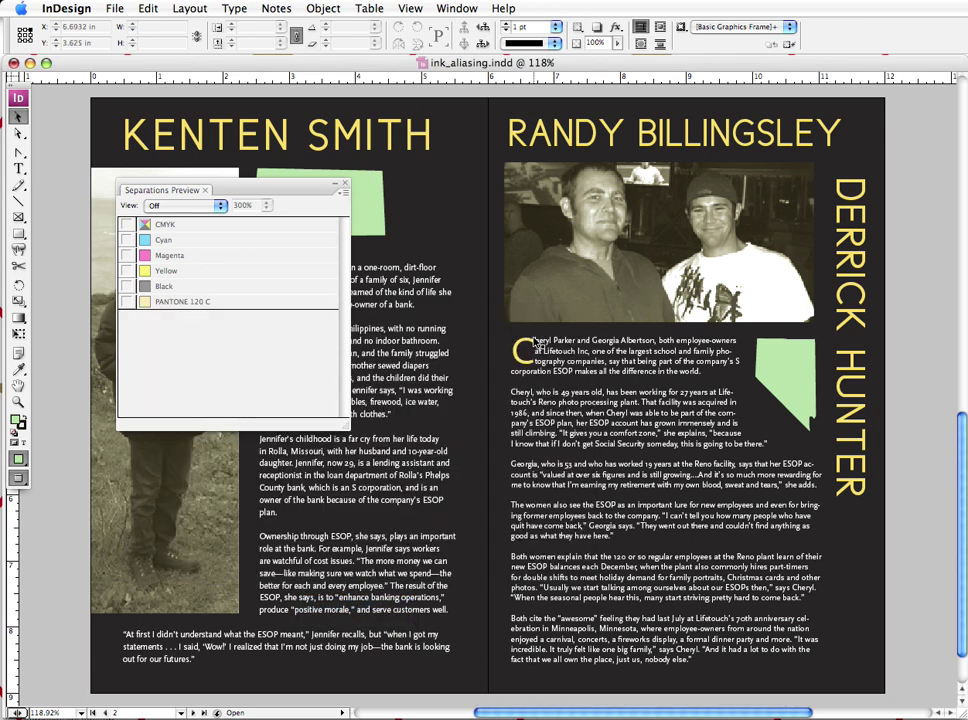
pyautogui.click(345, 187)
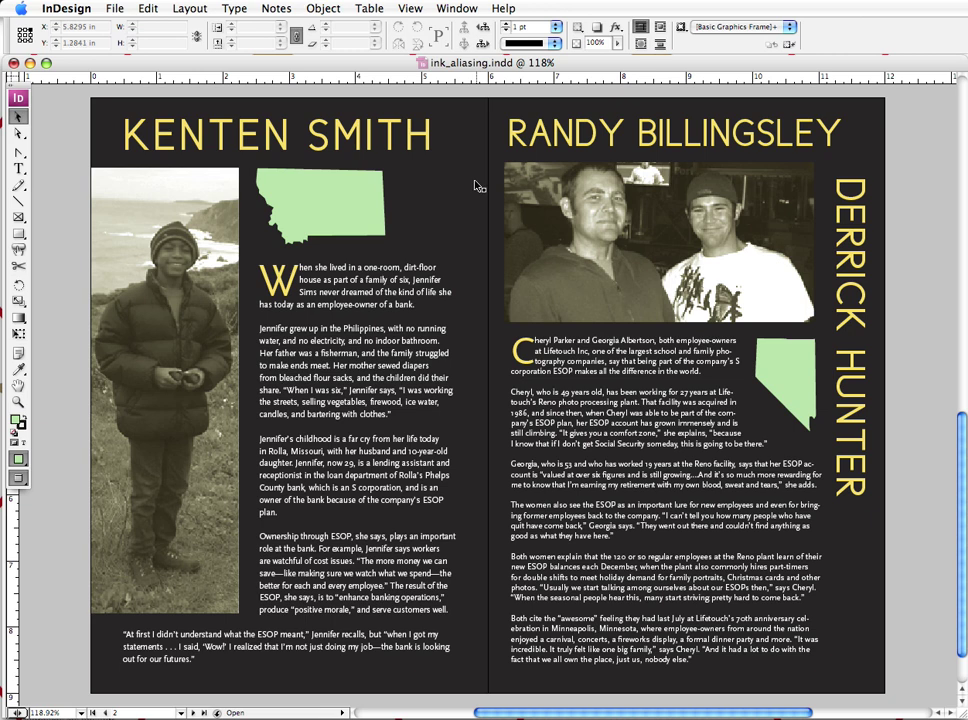
# - Turn on Overprint Preview for the spread and check the document's swatches for PANTONE 358 C
pyautogui.click(410, 9)
pyautogui.click(422, 27)
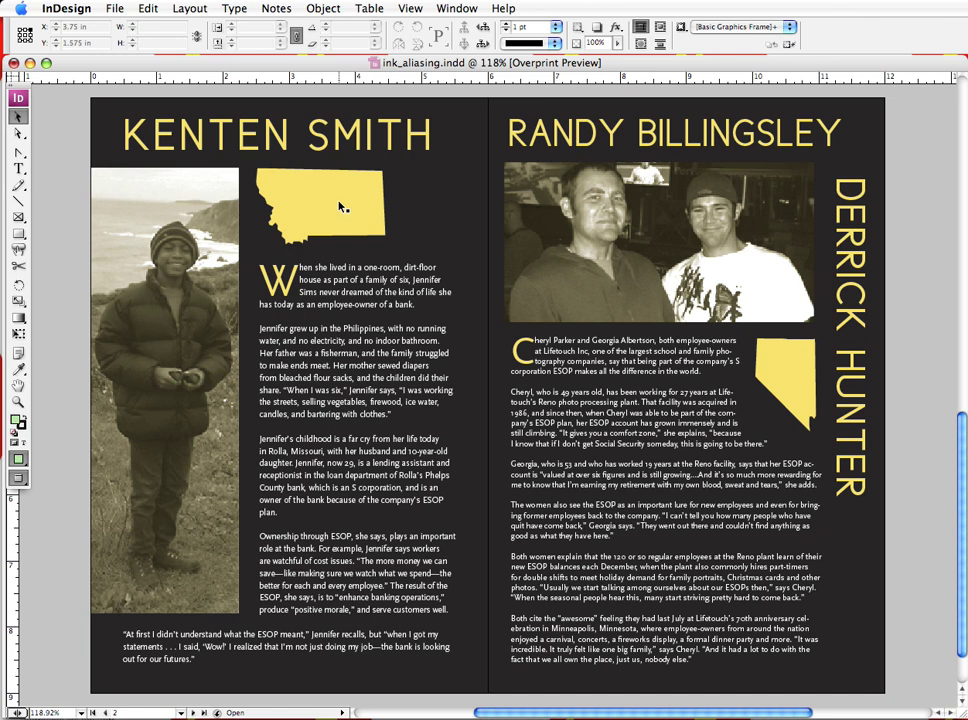
pyautogui.press('F5')
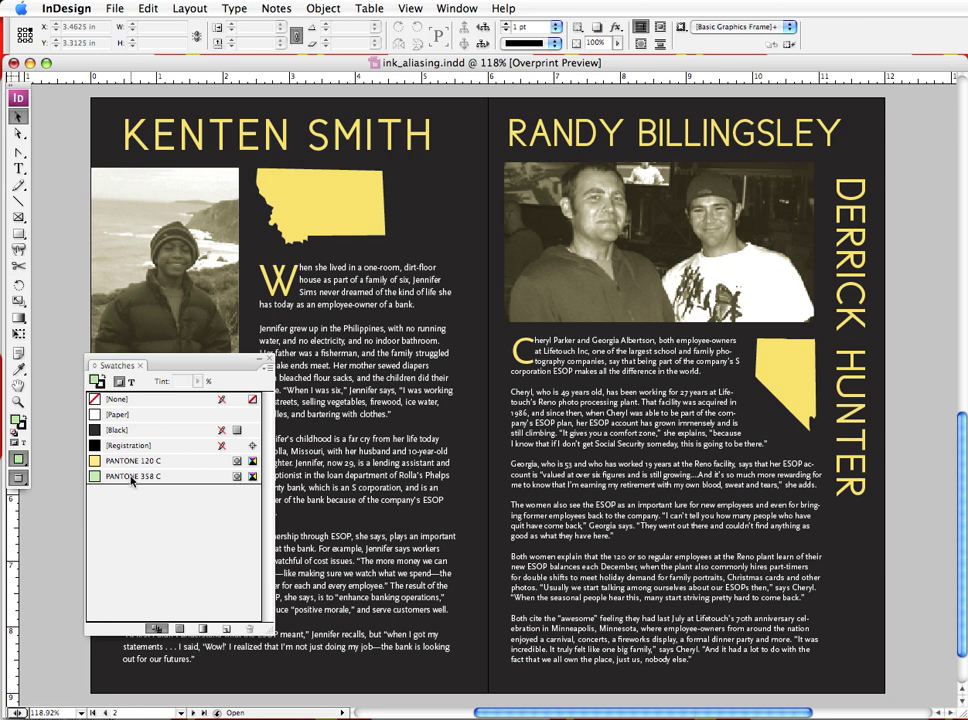
pyautogui.moveTo(131, 480)
pyautogui.press('F5')
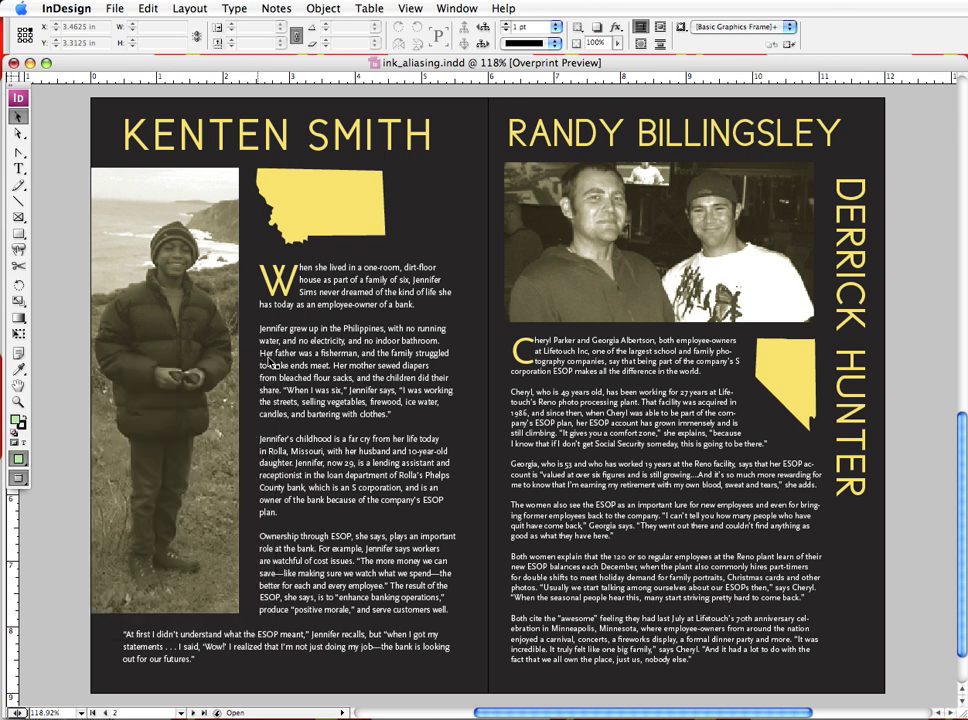
# - Reopen the Separations Preview to examine which ink plates the document outputs
pyautogui.click(458, 8)
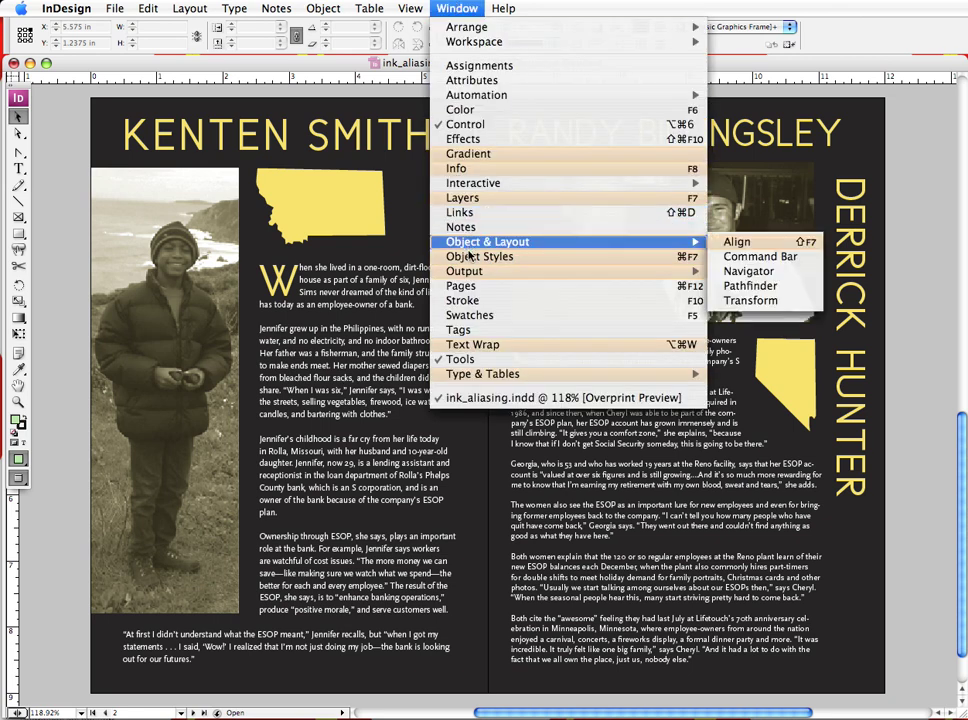
pyautogui.moveTo(560, 271)
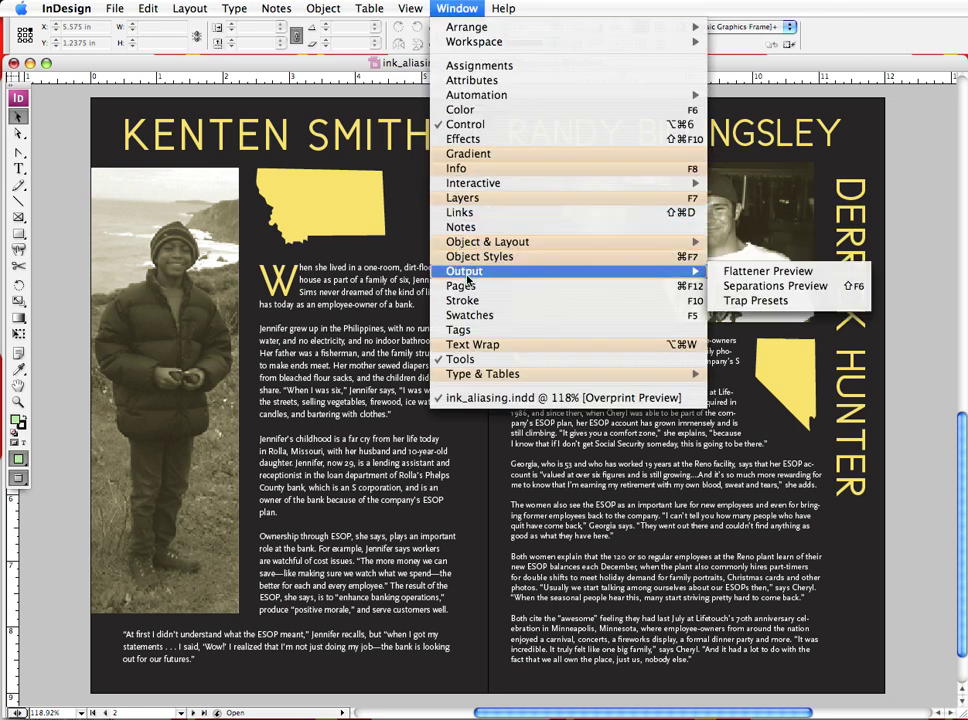
pyautogui.click(765, 286)
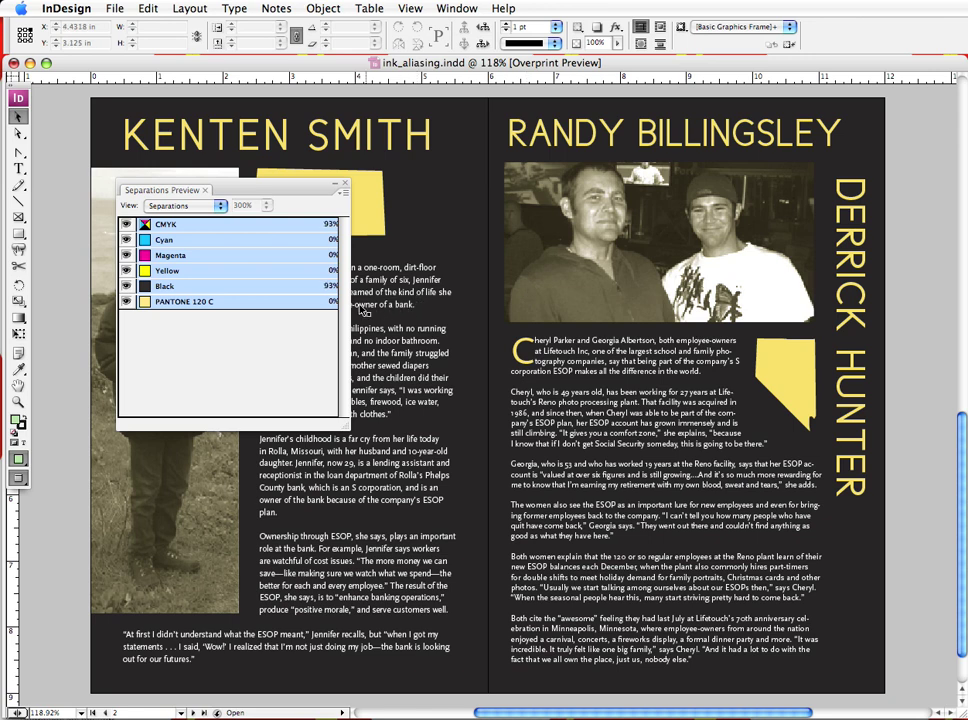
# - Examine each ink plate individually, view Black and PANTONE 120 C together, and close the Separations Preview
pyautogui.click(160, 240)
pyautogui.moveTo(246, 189); pyautogui.dragTo(355, 320)
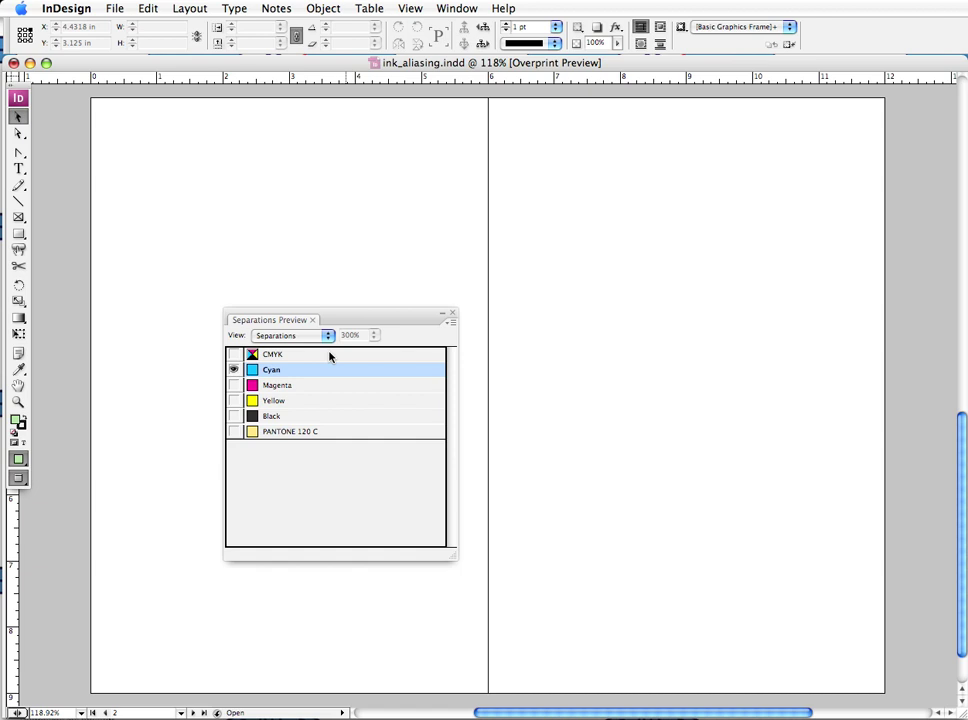
pyautogui.click(270, 388)
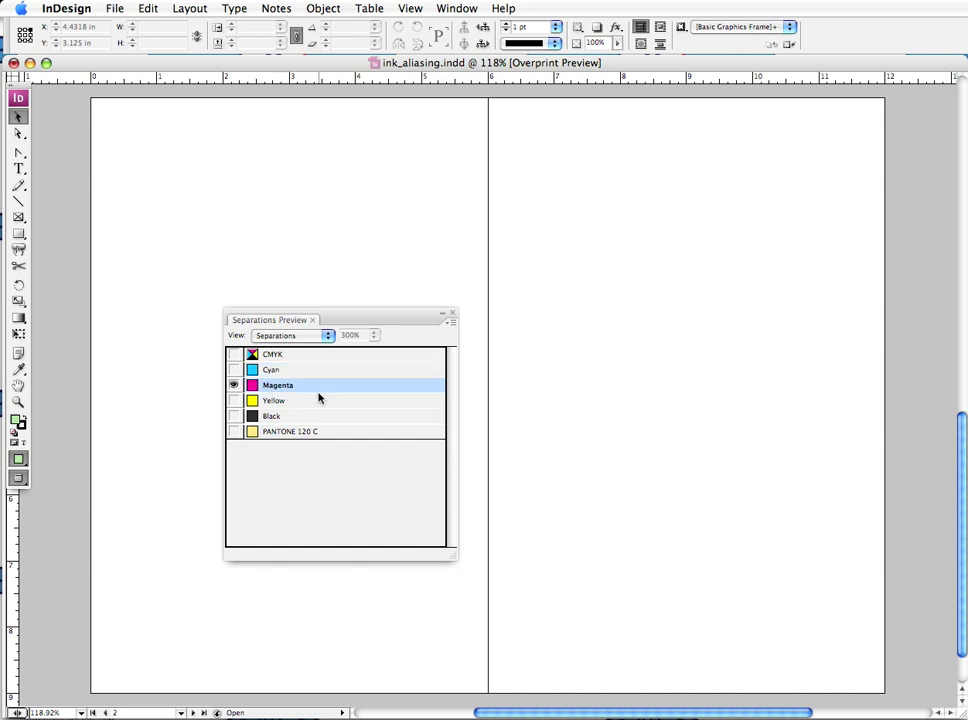
pyautogui.click(281, 401)
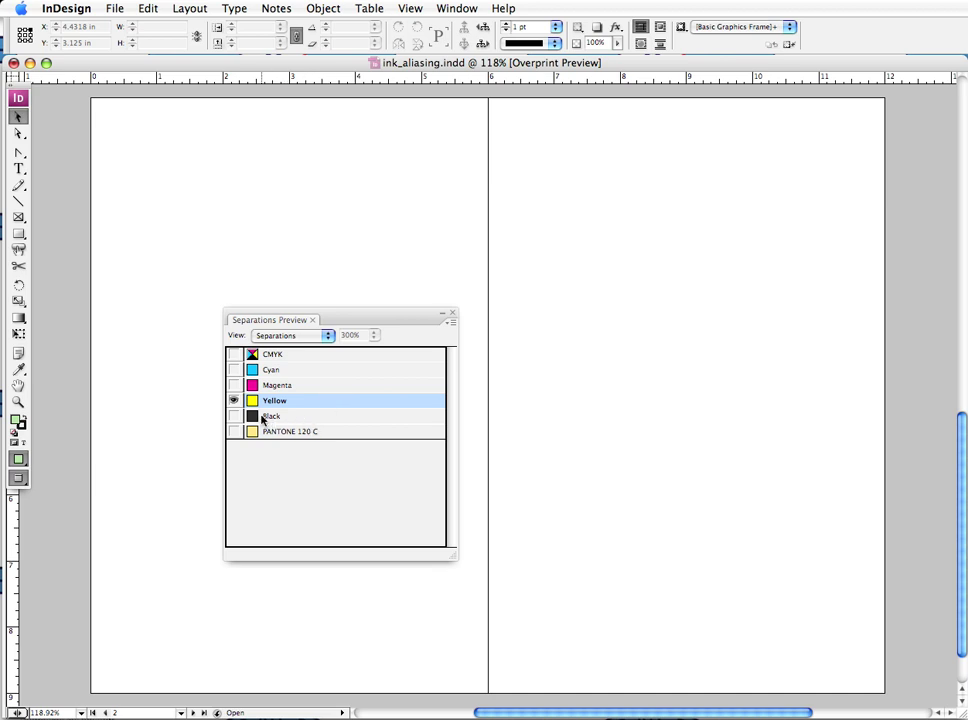
pyautogui.click(300, 417)
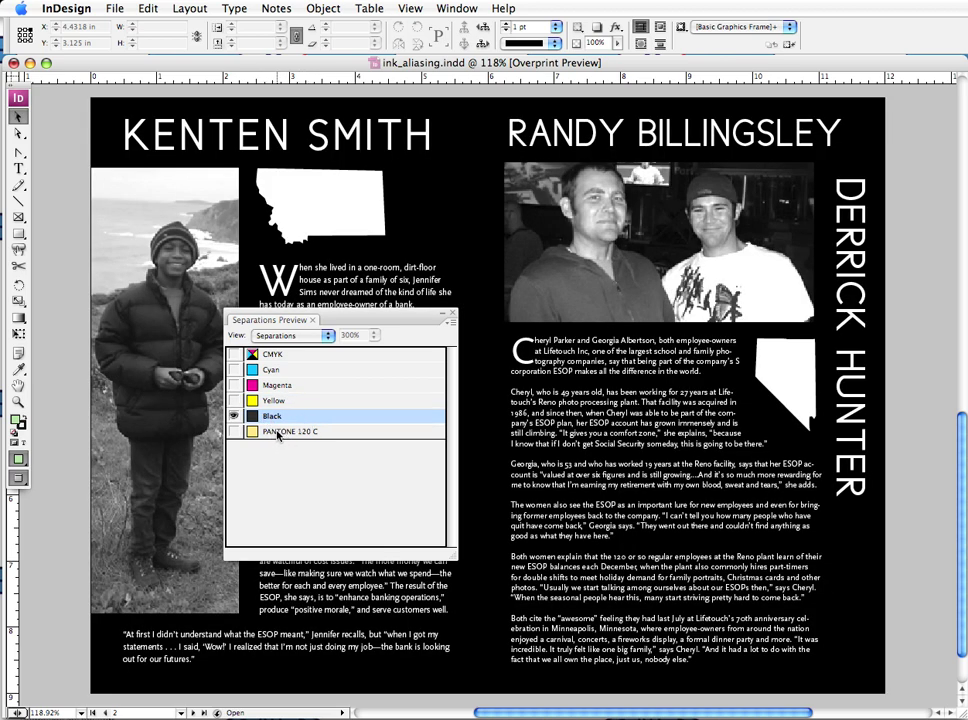
pyautogui.click(280, 432)
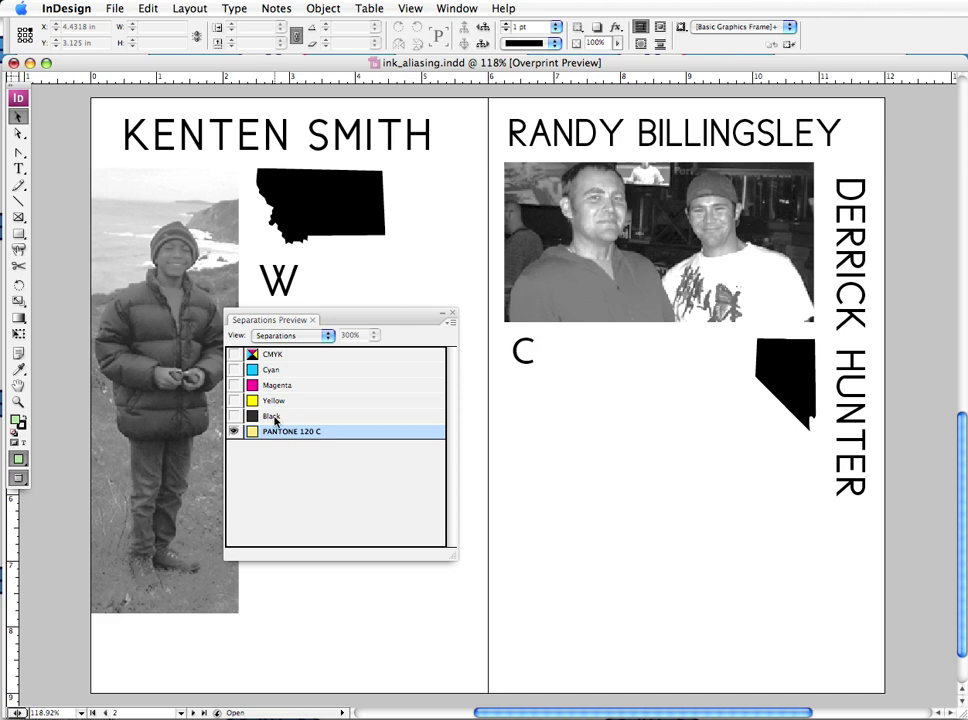
pyautogui.keyDown('shift'); pyautogui.click(275, 416); pyautogui.keyUp('shift')
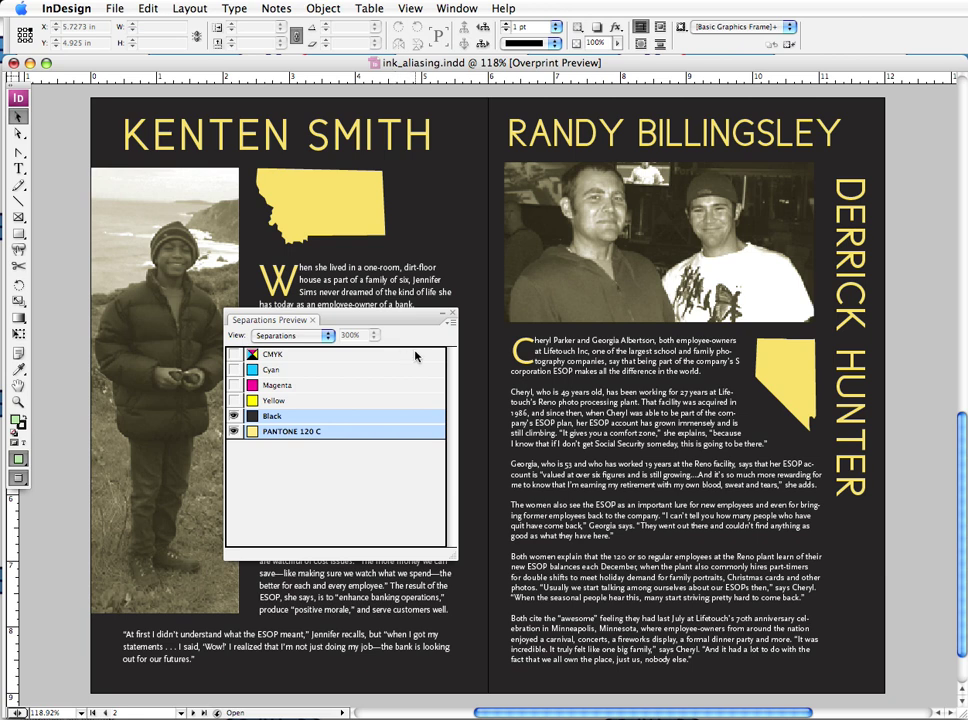
pyautogui.click(452, 315)
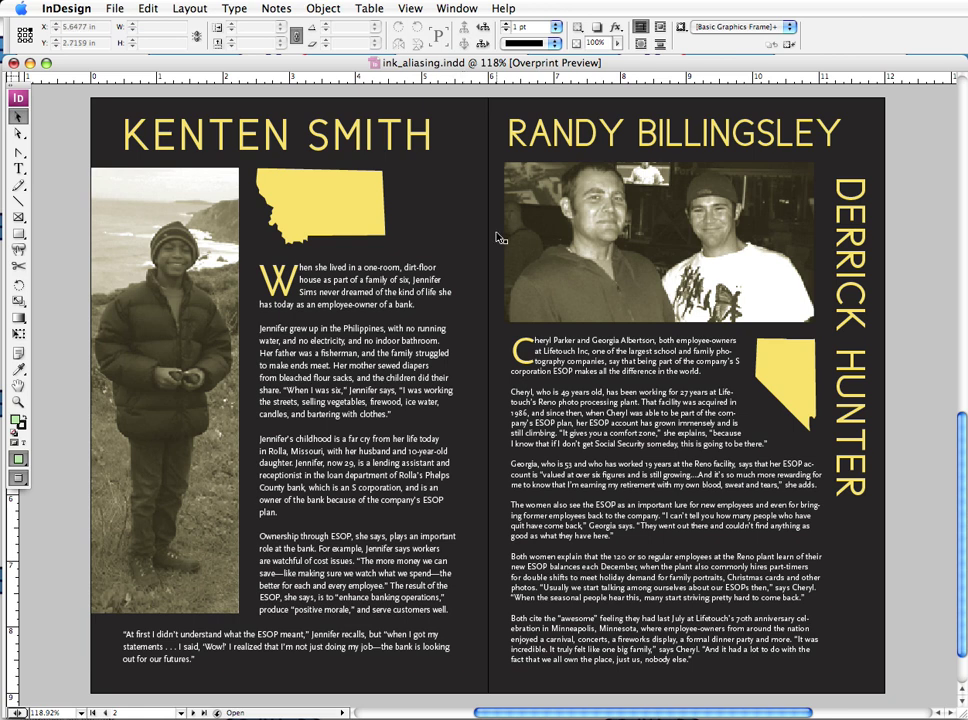
# - In the Ink Manager, set PANTONE 358 C back to [No Alias] and close the Separations Preview
pyautogui.click(455, 8)
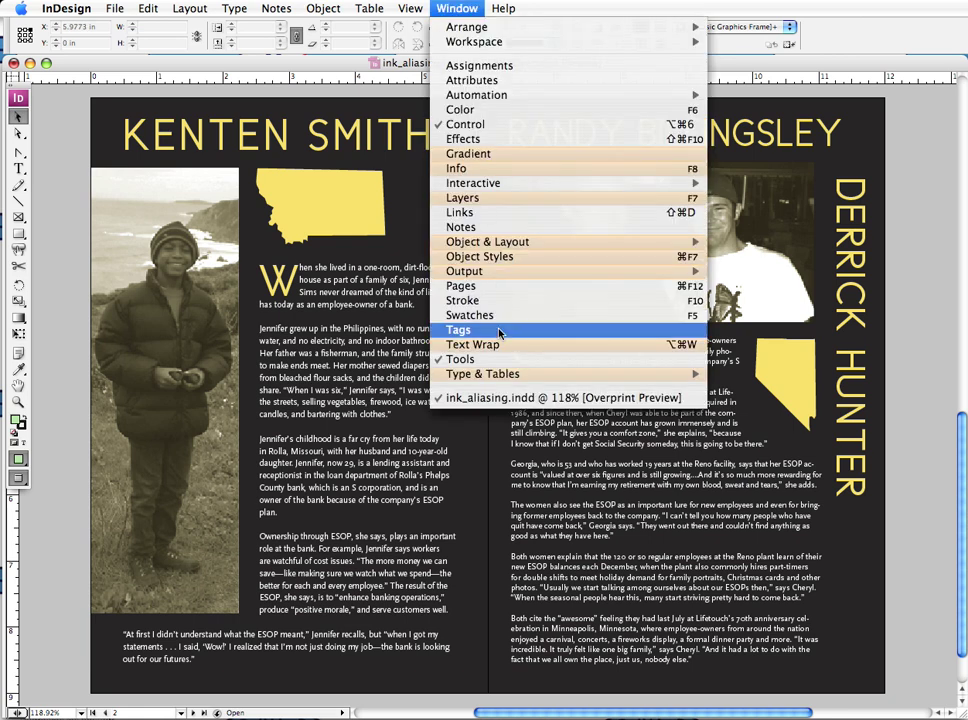
pyautogui.moveTo(524, 244)
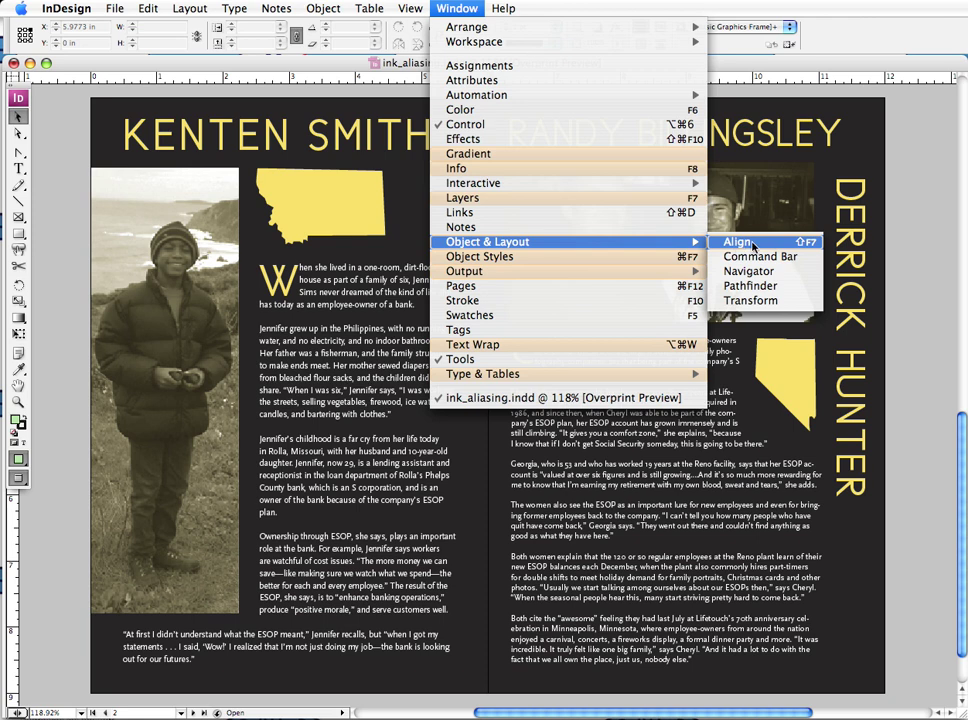
pyautogui.moveTo(548, 273)
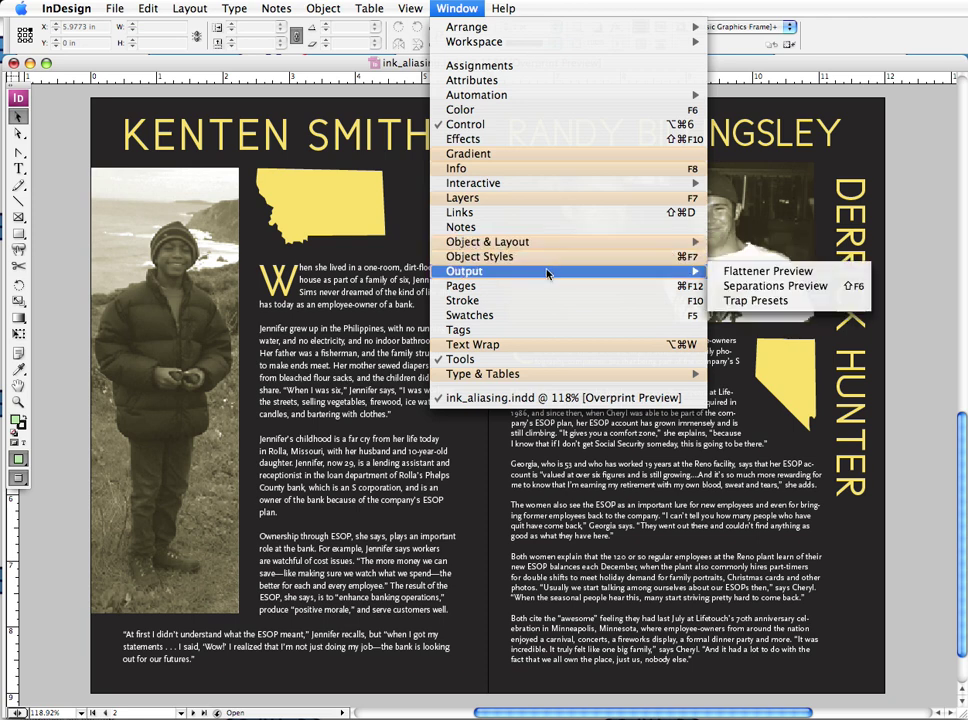
pyautogui.click(772, 286)
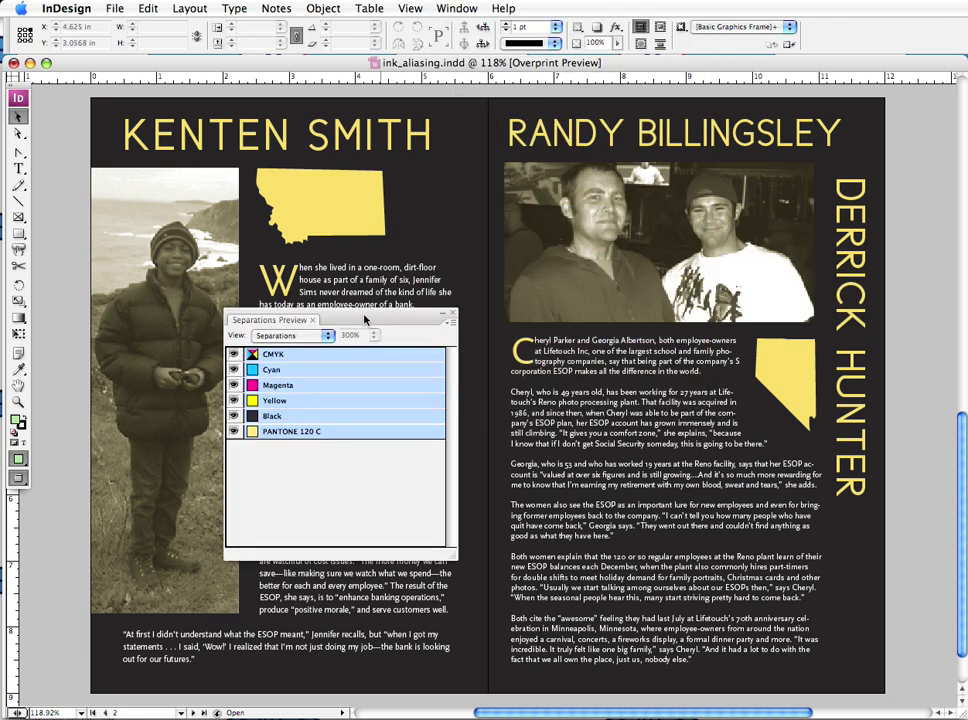
pyautogui.moveTo(390, 319); pyautogui.dragTo(370, 265)
pyautogui.click(432, 267)
pyautogui.click(474, 270)
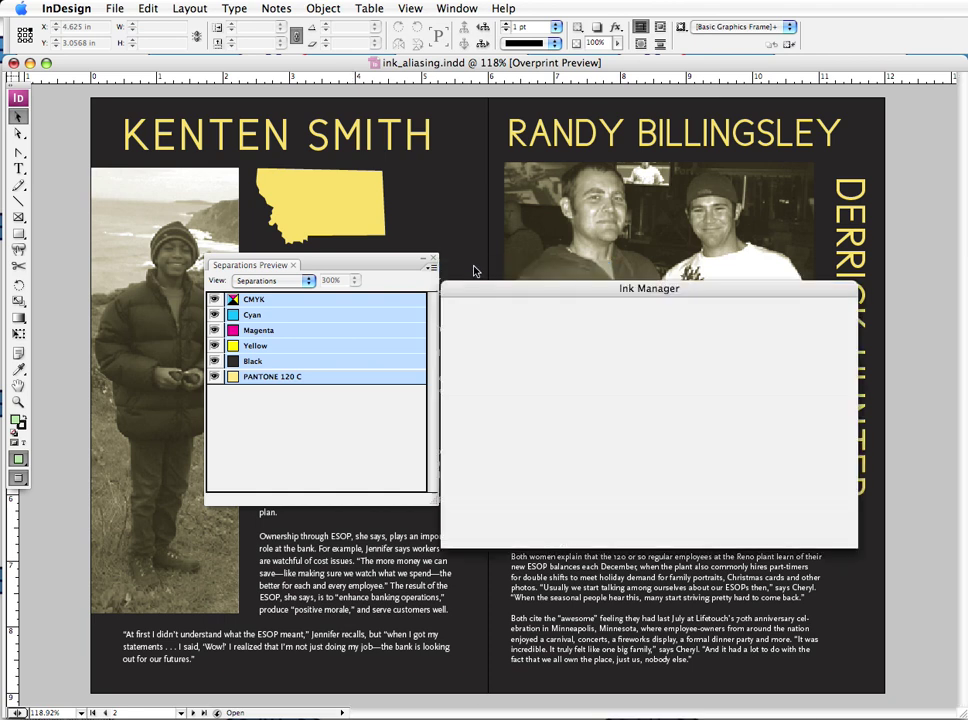
pyautogui.click(513, 400)
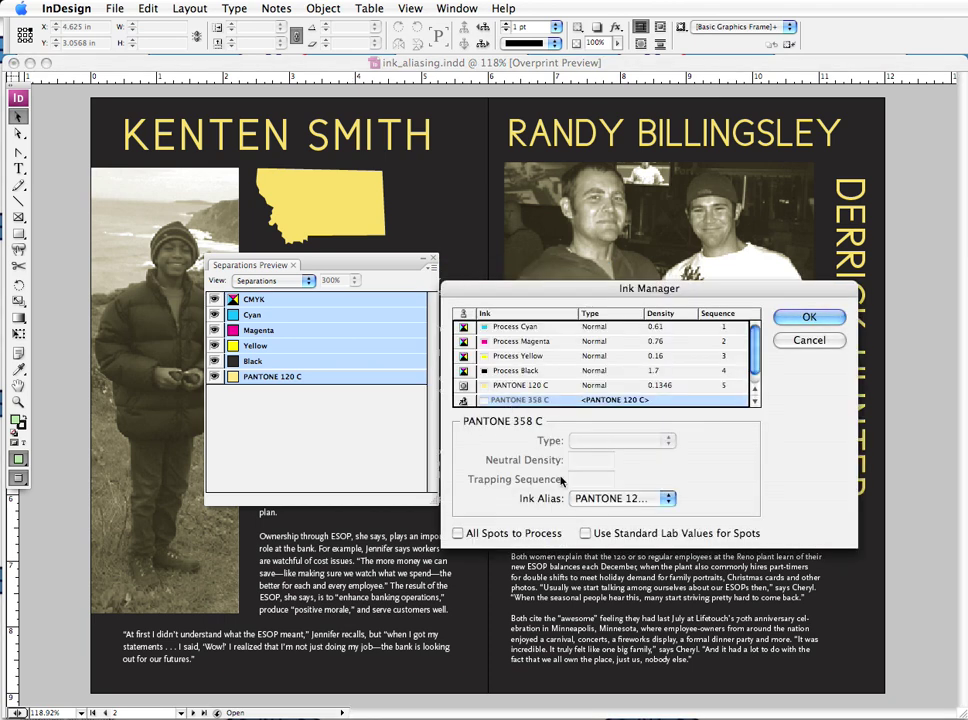
pyautogui.click(621, 498)
pyautogui.click(606, 422)
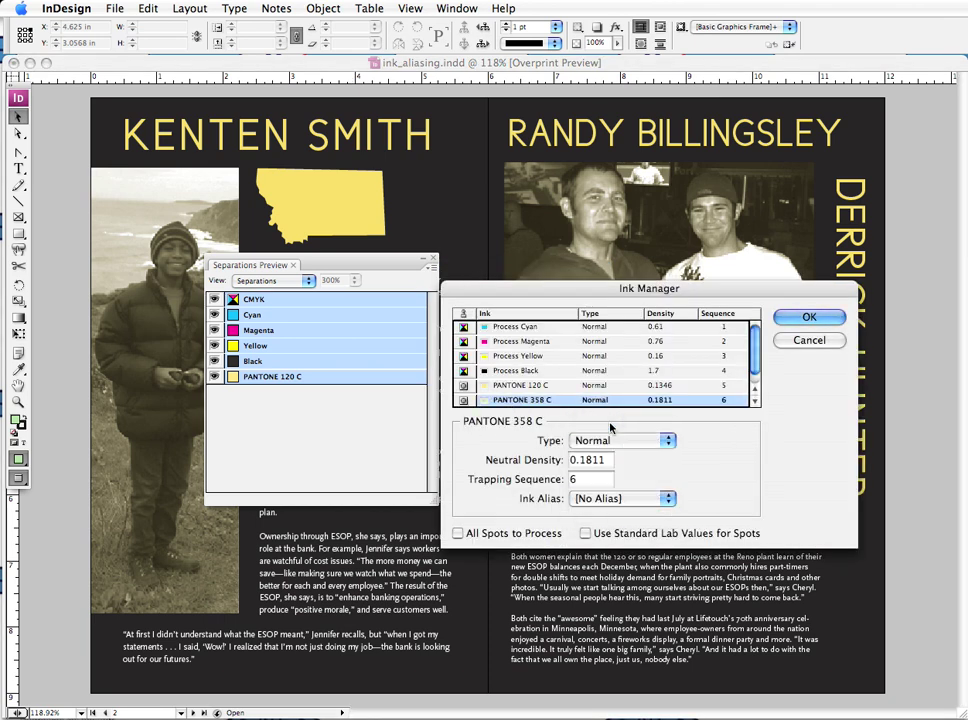
pyautogui.click(810, 318)
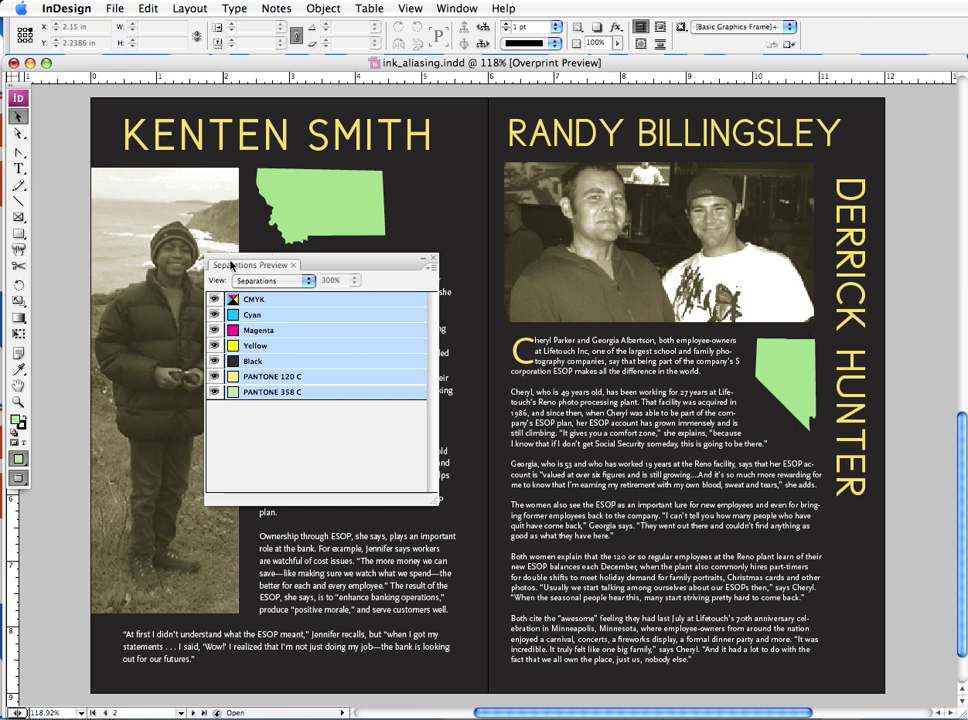
pyautogui.click(432, 260)
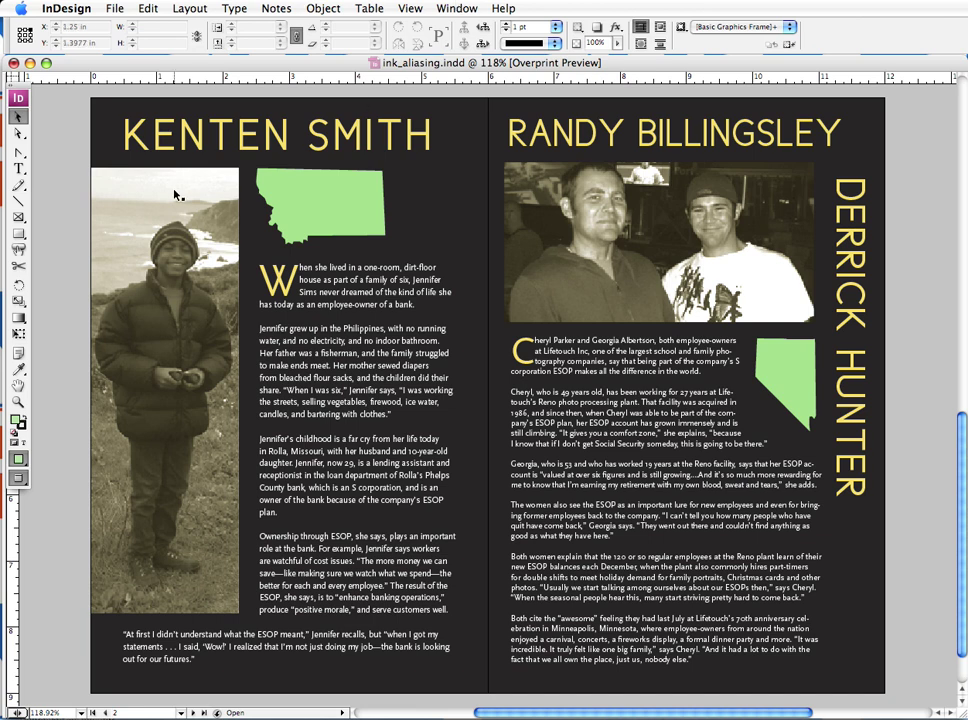
# - Select the tall photo of the standing boy, alias PANTONE 120 C to PANTONE 358 C in the Ink Manager, and close the Separations Preview
pyautogui.click(155, 211)
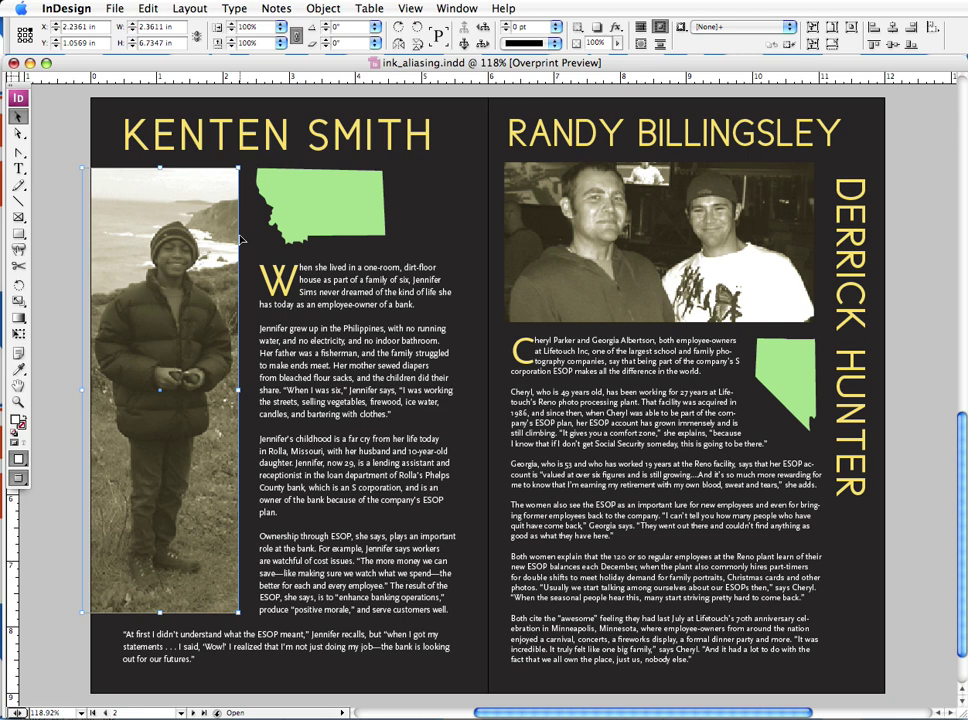
pyautogui.click(457, 8)
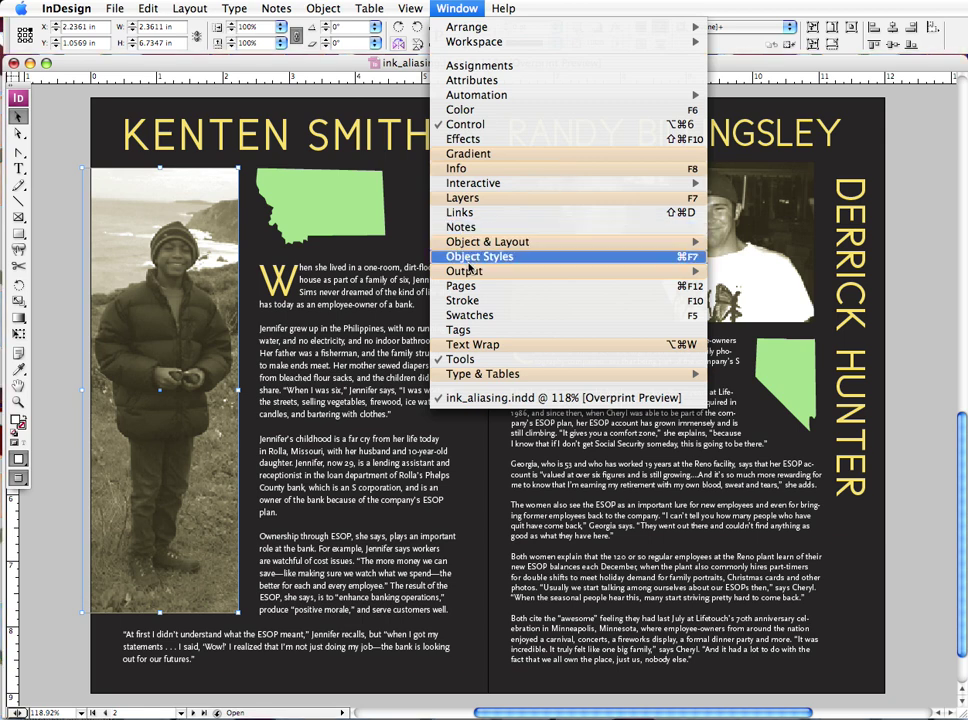
pyautogui.moveTo(476, 244)
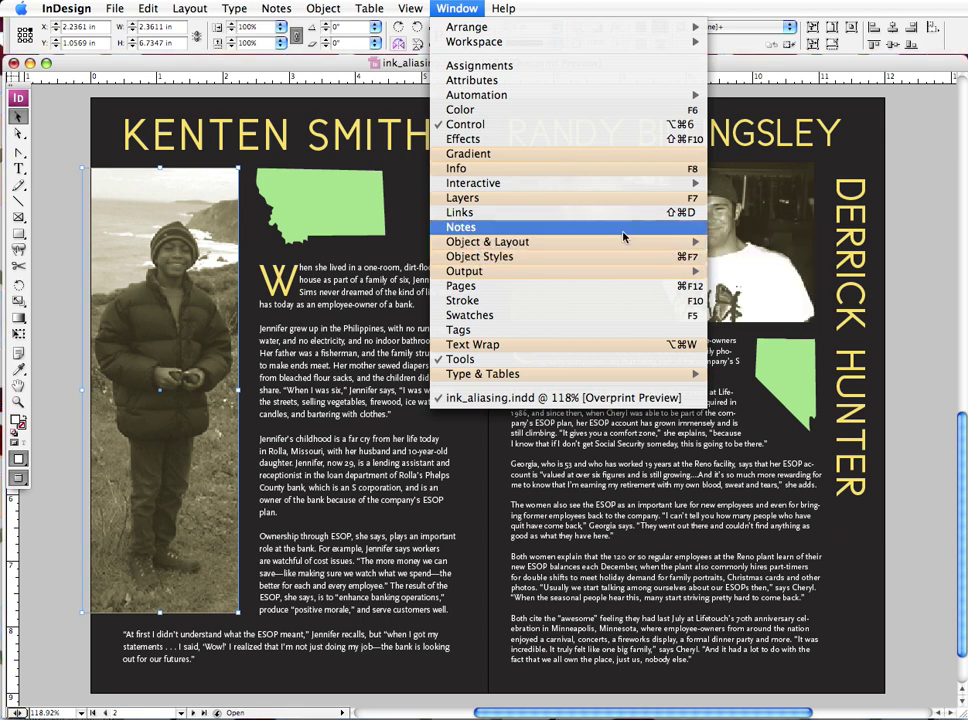
pyautogui.moveTo(670, 273)
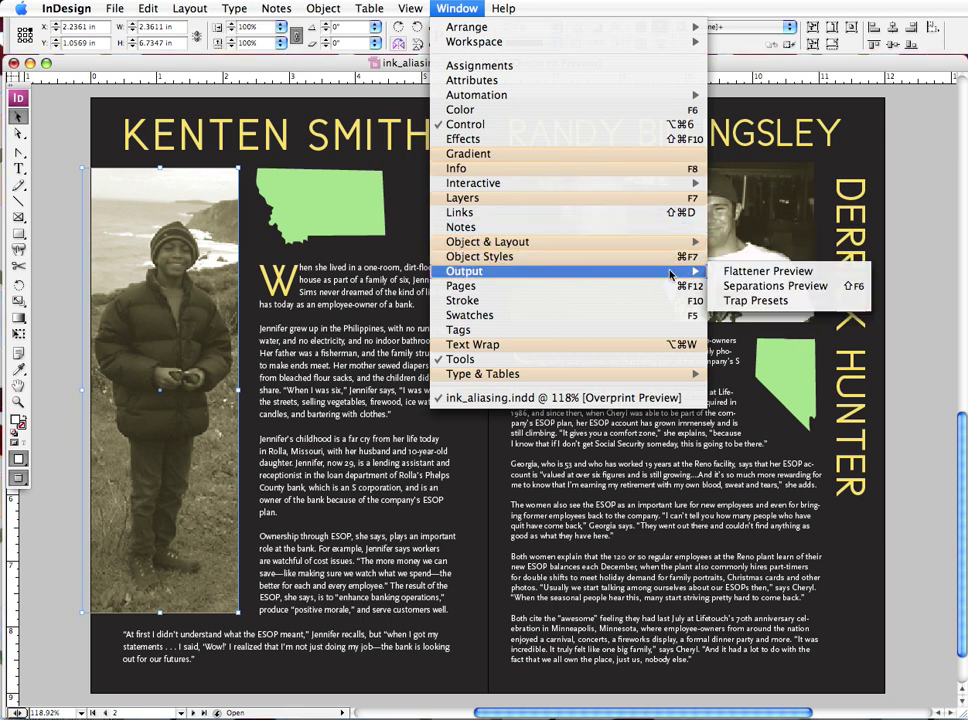
pyautogui.click(765, 287)
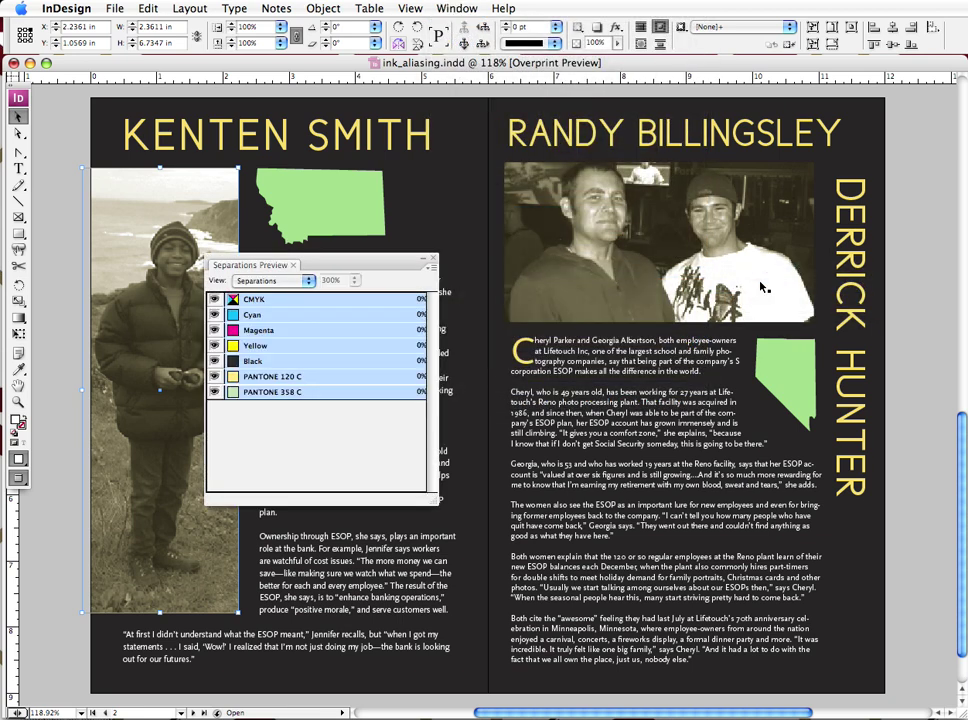
pyautogui.click(431, 267)
pyautogui.click(484, 268)
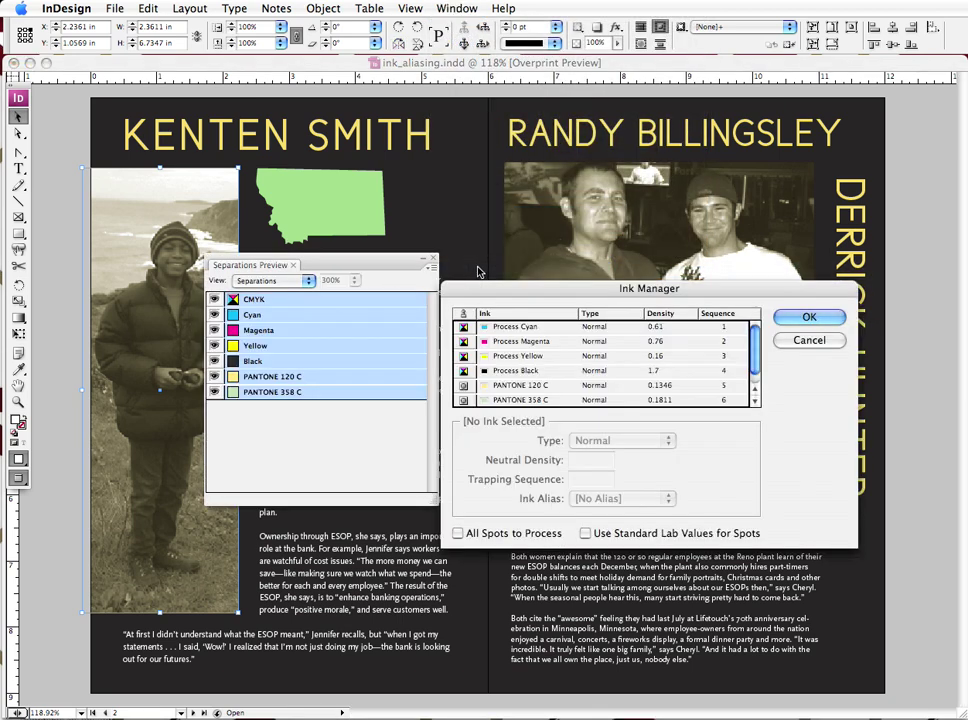
pyautogui.click(530, 388)
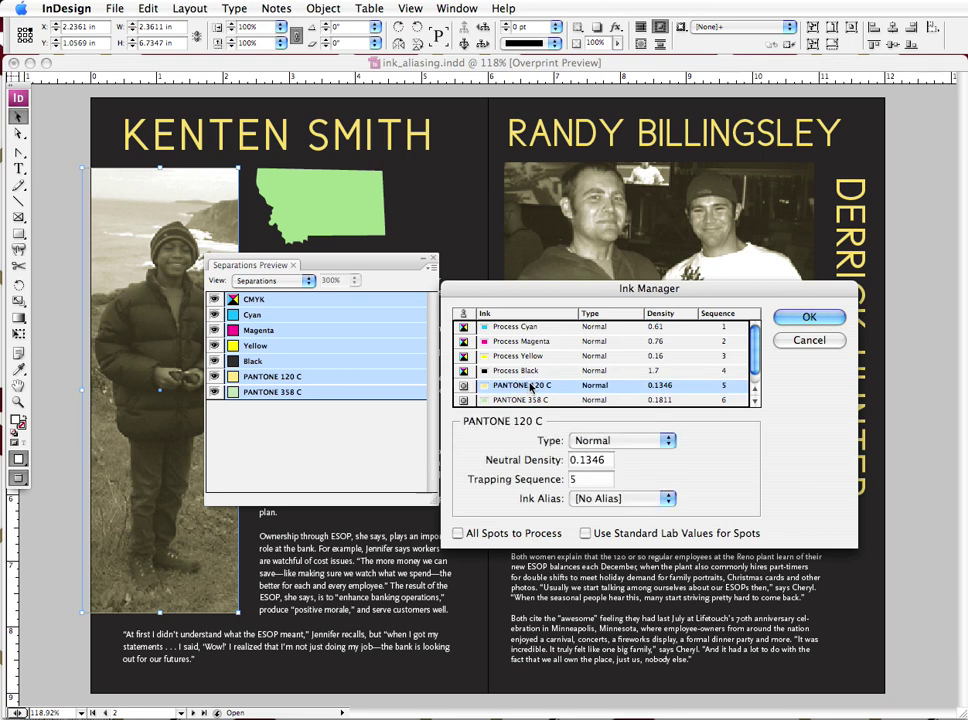
pyautogui.click(620, 498)
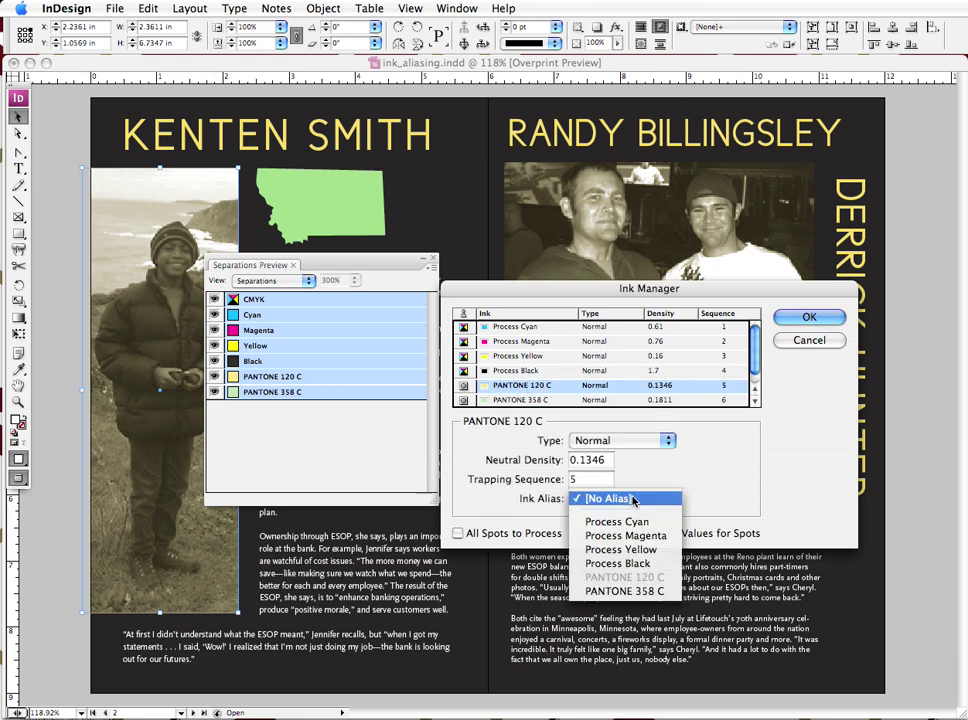
pyautogui.click(640, 591)
pyautogui.click(836, 324)
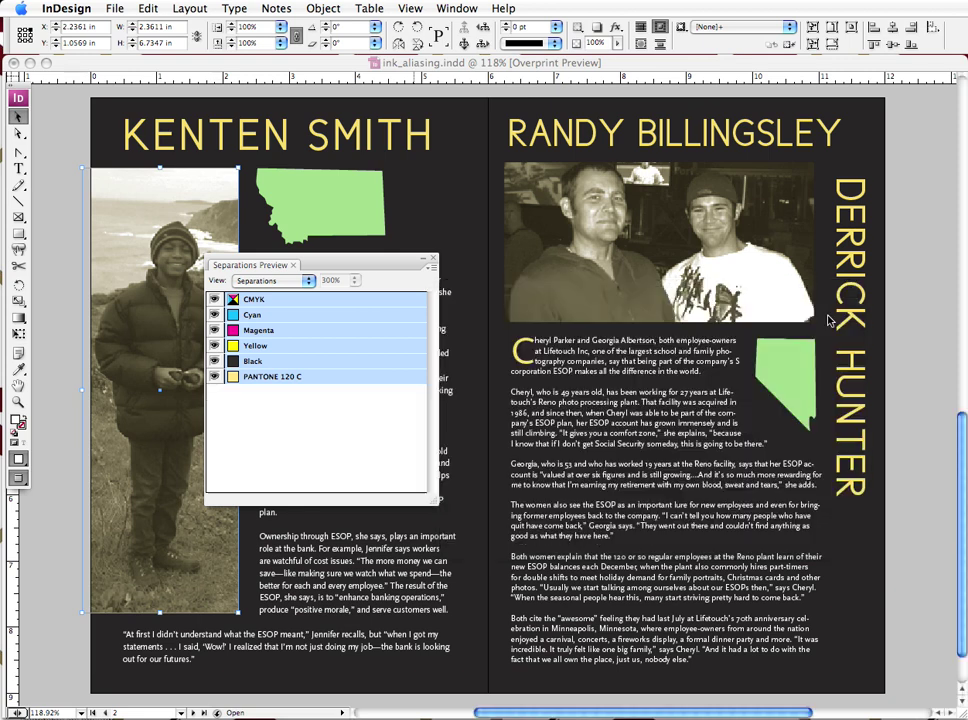
pyautogui.click(433, 258)
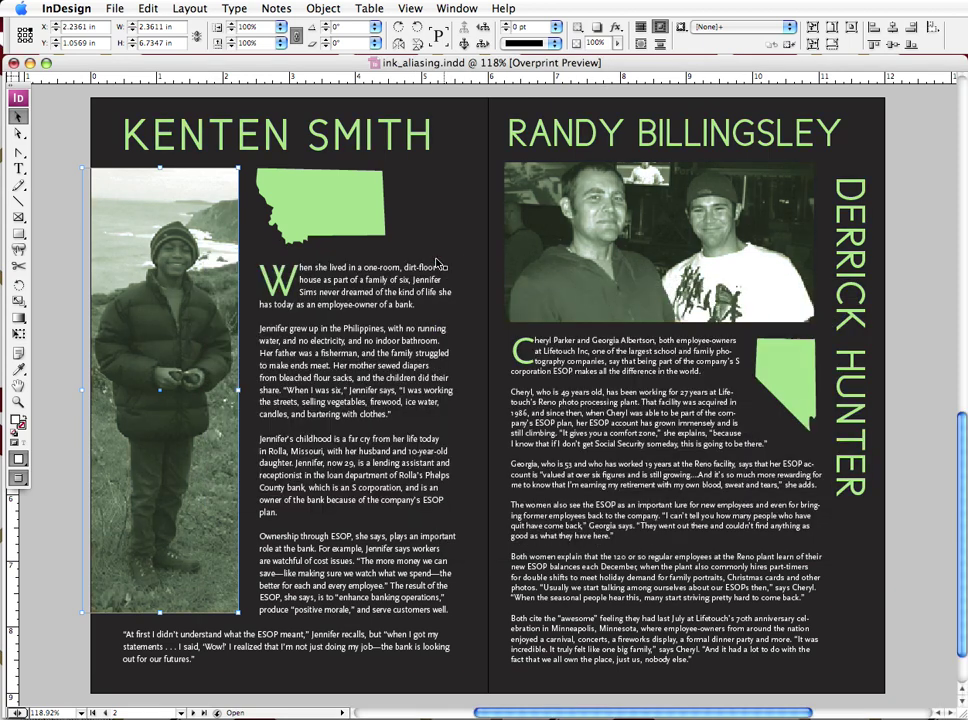